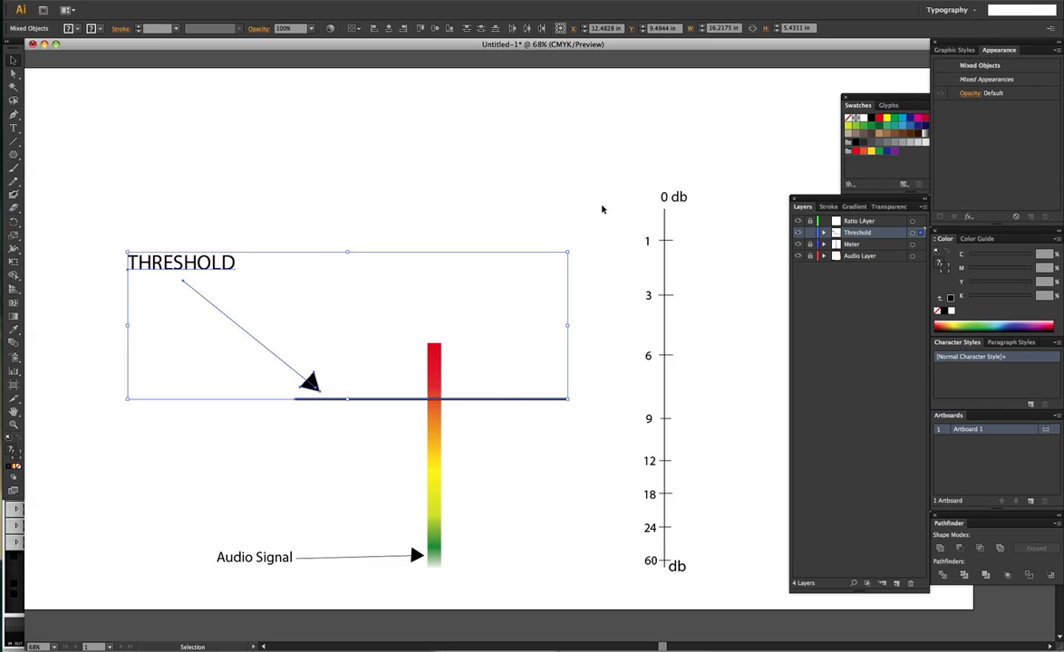
# Step: Look at the COMP-01 compressor in Reason and return to the threshold diagram in Illustrator
pyautogui.press('super+Tab')
pyautogui.click(303, 299)
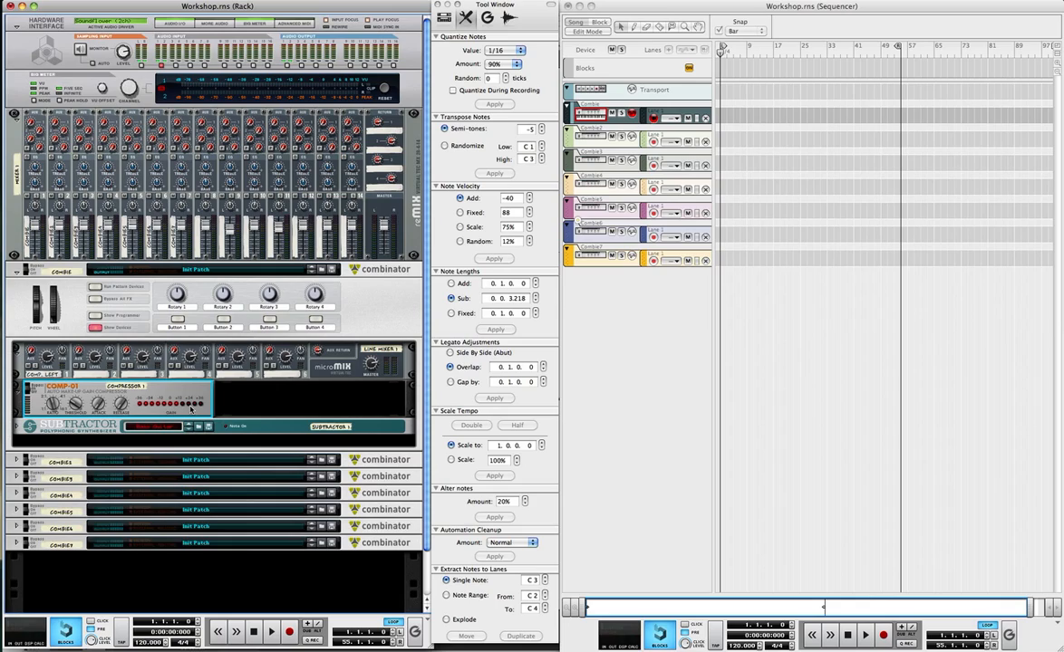
pyautogui.press('super+Tab')
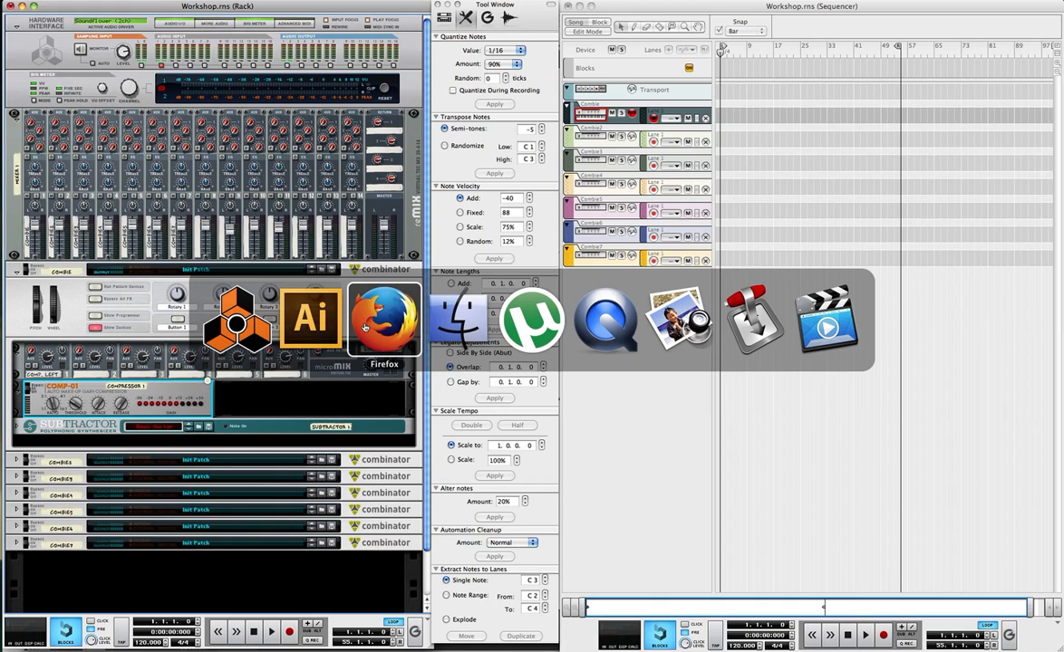
pyautogui.click(310, 319)
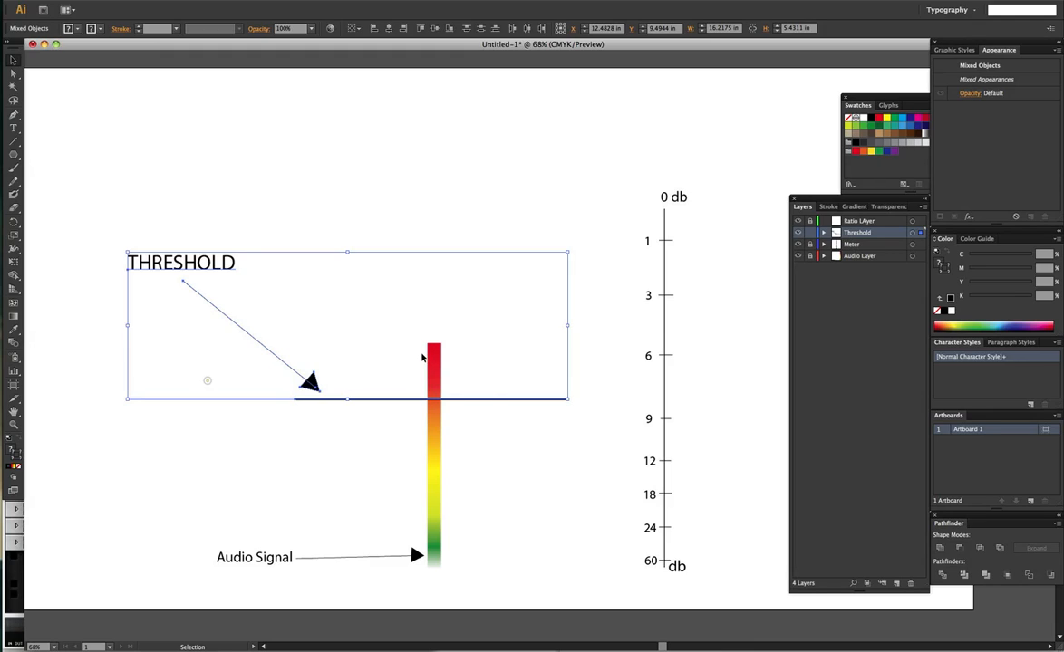
# Step: Switch to Reason, draw an eight-bar clip on the first Combie track and set the loop end to bar 9
pyautogui.press('super+Tab')
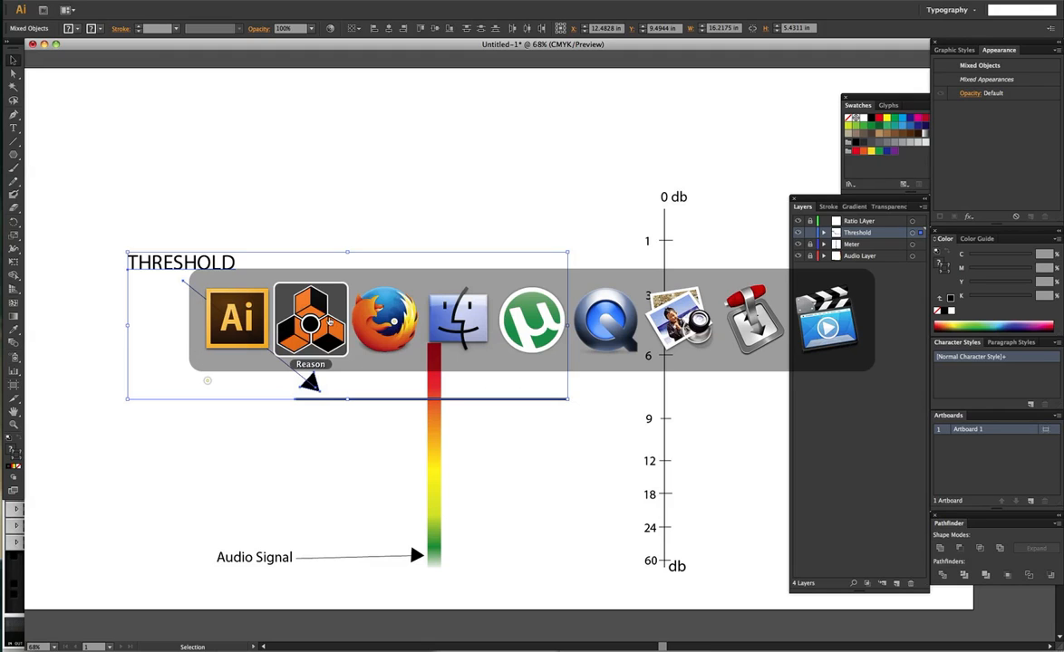
pyautogui.click(324, 319)
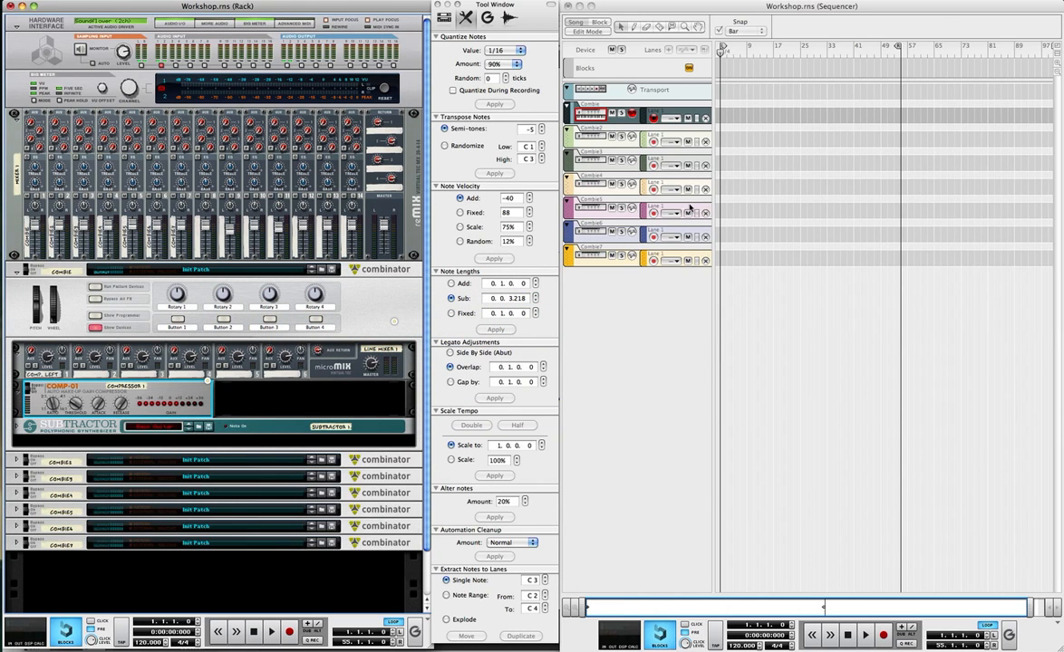
pyautogui.click(723, 116)
pyautogui.moveTo(722, 114); pyautogui.dragTo(746, 110)
pyautogui.moveTo(897, 48); pyautogui.dragTo(742, 52)
# Step: Open the clip for editing and scatter nineteen 1/16-length notes around C3 across its eight bars
pyautogui.doubleClick(732, 115)
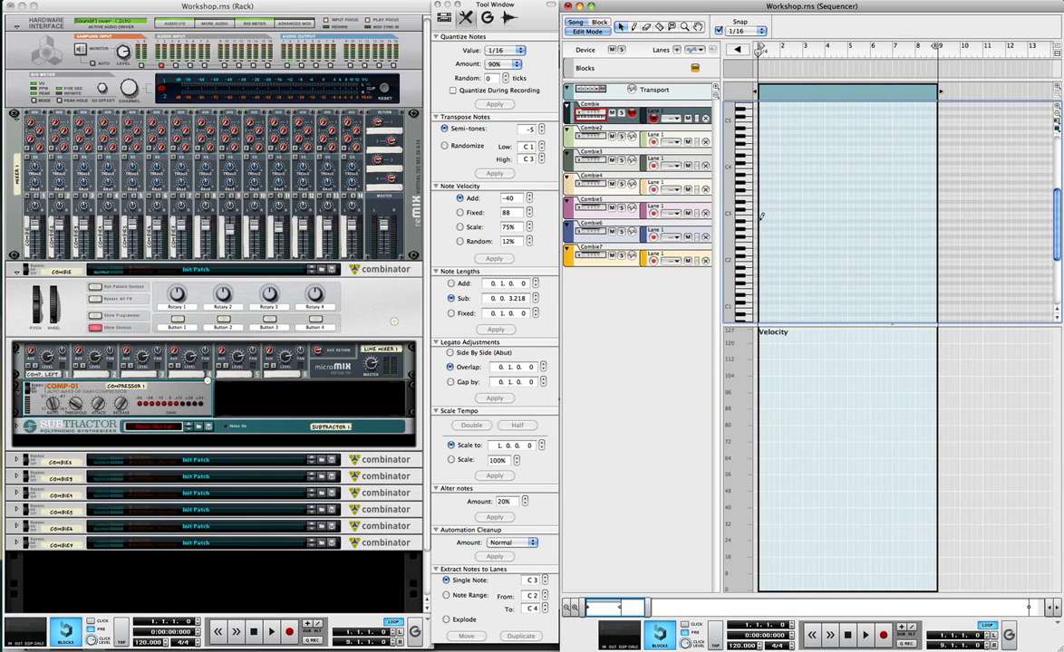
pyautogui.click(760, 225)
pyautogui.click(765, 217)
pyautogui.click(773, 204)
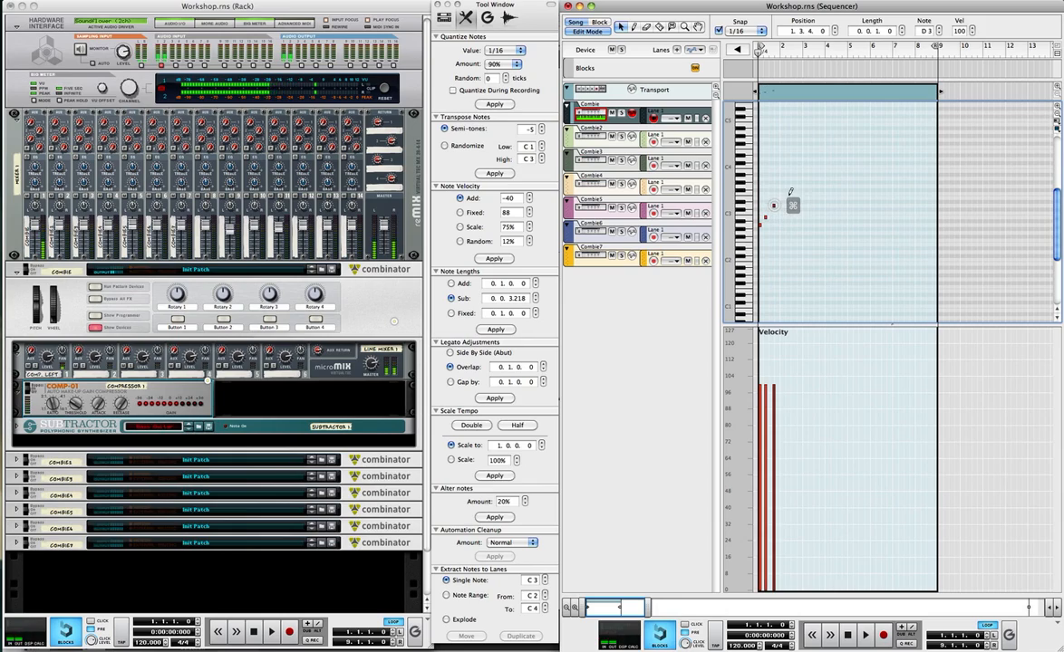
pyautogui.click(789, 194)
pyautogui.click(801, 237)
pyautogui.click(839, 209)
pyautogui.click(846, 194)
pyautogui.click(876, 216)
pyautogui.click(885, 236)
pyautogui.click(888, 201)
pyautogui.click(917, 201)
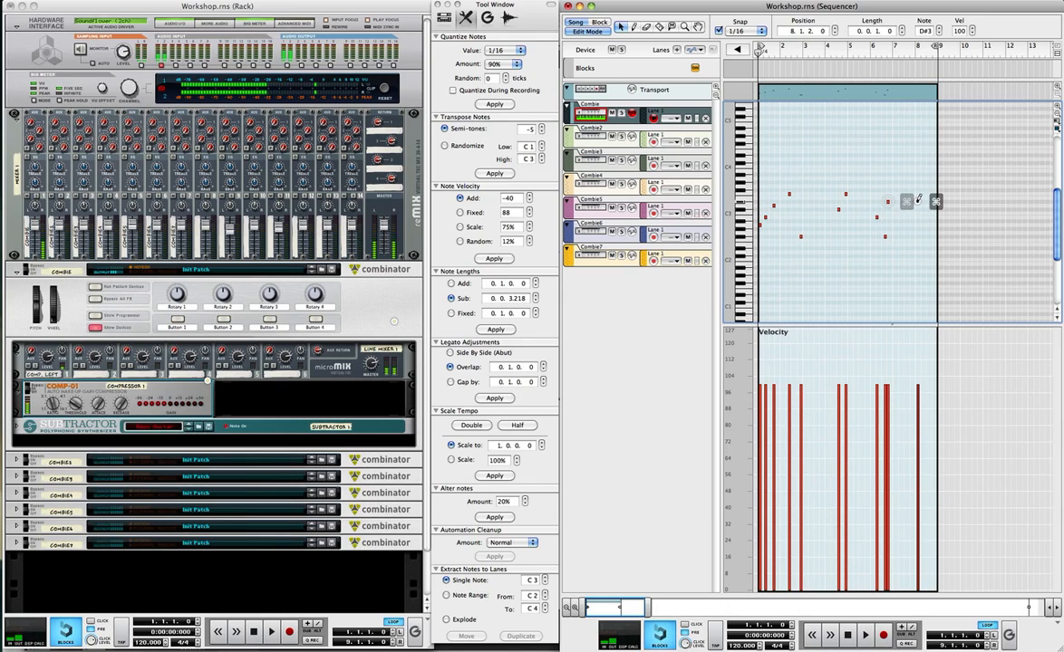
pyautogui.click(919, 228)
pyautogui.click(899, 217)
pyautogui.click(835, 221)
pyautogui.click(807, 225)
pyautogui.click(802, 201)
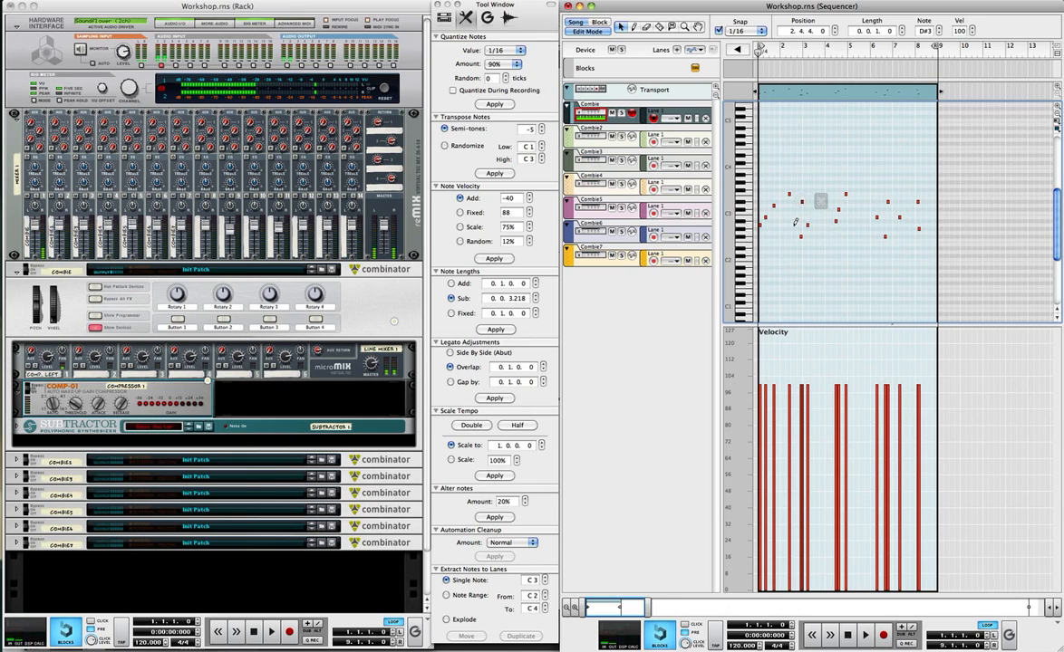
pyautogui.keyDown('super'); pyautogui.click(791, 224); pyautogui.keyUp('super')
pyautogui.keyDown('super'); pyautogui.click(851, 217); pyautogui.keyUp('super')
pyautogui.keyDown('super'); pyautogui.click(866, 206); pyautogui.keyUp('super')
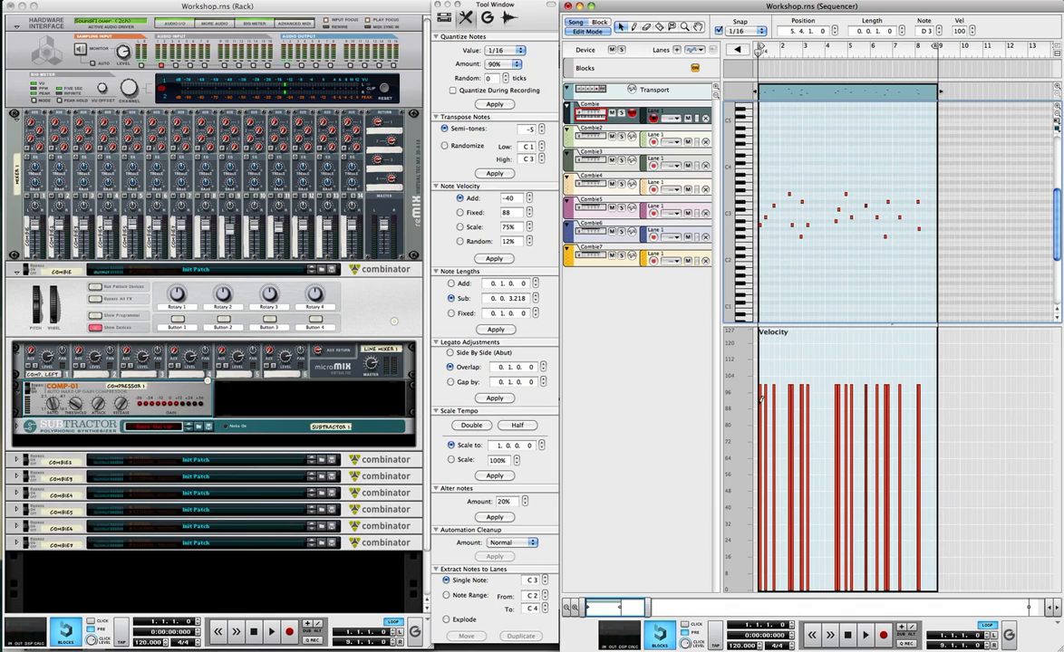
# Step: Vary the velocities across the clip by lowering most notes to uneven values between about 66 and 96
pyautogui.keyDown('super'); pyautogui.click(761, 398); pyautogui.keyUp('super')
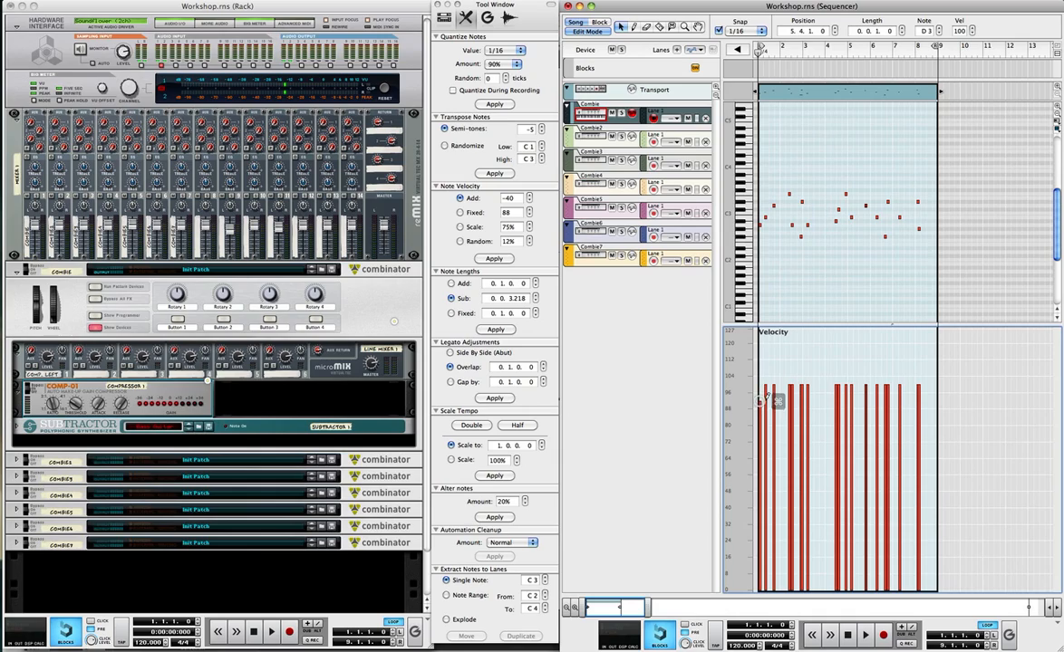
pyautogui.keyDown('super'); pyautogui.click(773, 428); pyautogui.keyUp('super')
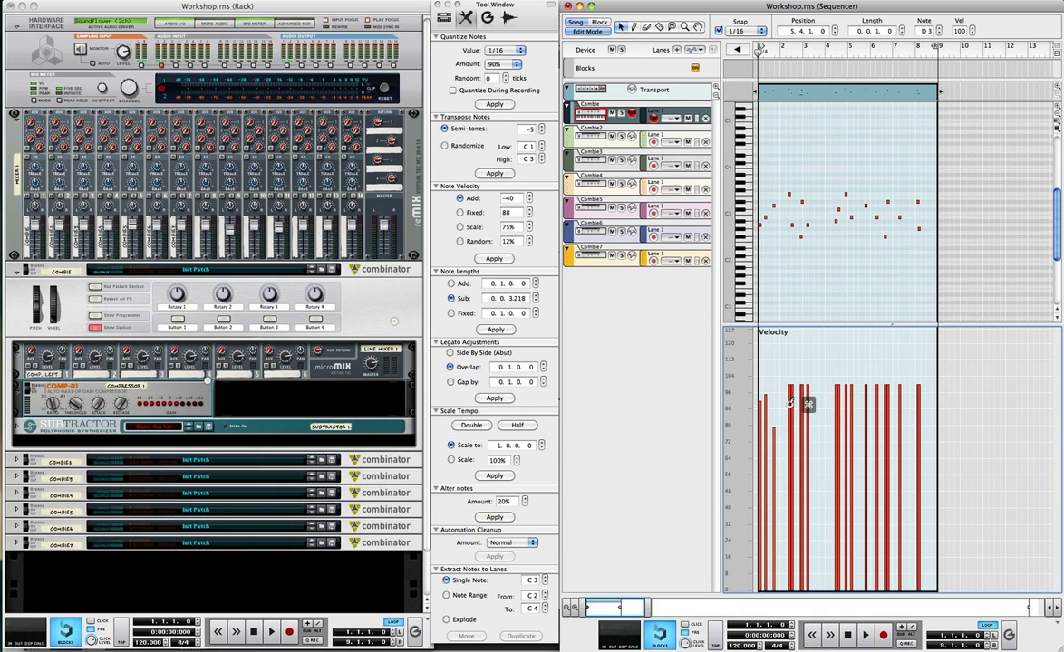
pyautogui.keyDown('super'); pyautogui.click(790, 405); pyautogui.keyUp('super')
pyautogui.keyDown('super'); pyautogui.click(793, 433); pyautogui.keyUp('super')
pyautogui.keyDown('super'); pyautogui.click(801, 410); pyautogui.keyUp('super')
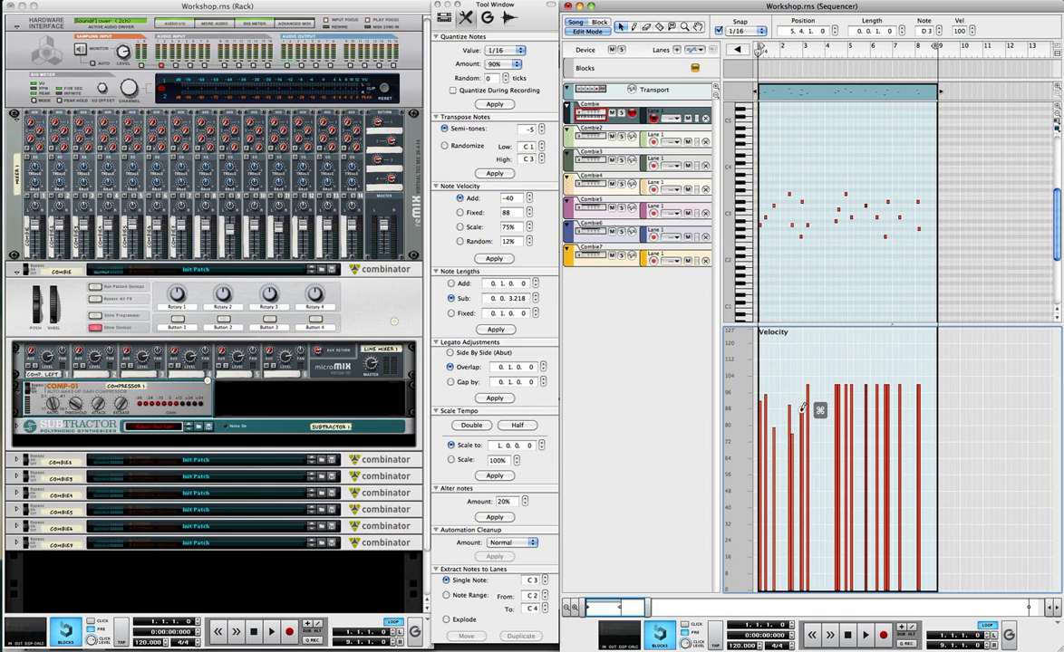
pyautogui.keyDown('super'); pyautogui.click(806, 394); pyautogui.keyUp('super')
pyautogui.keyDown('super'); pyautogui.click(839, 450); pyautogui.keyUp('super')
pyautogui.keyDown('super'); pyautogui.click(845, 425); pyautogui.keyUp('super')
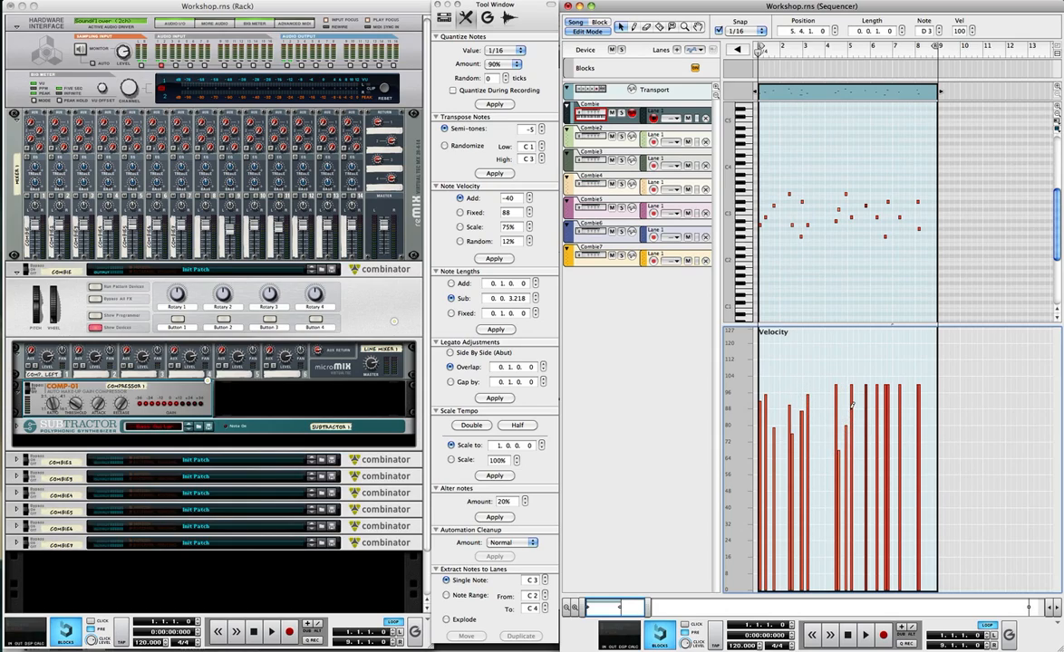
pyautogui.keyDown('super'); pyautogui.click(851, 403); pyautogui.keyUp('super')
pyautogui.keyDown('super'); pyautogui.click(865, 434); pyautogui.keyUp('super')
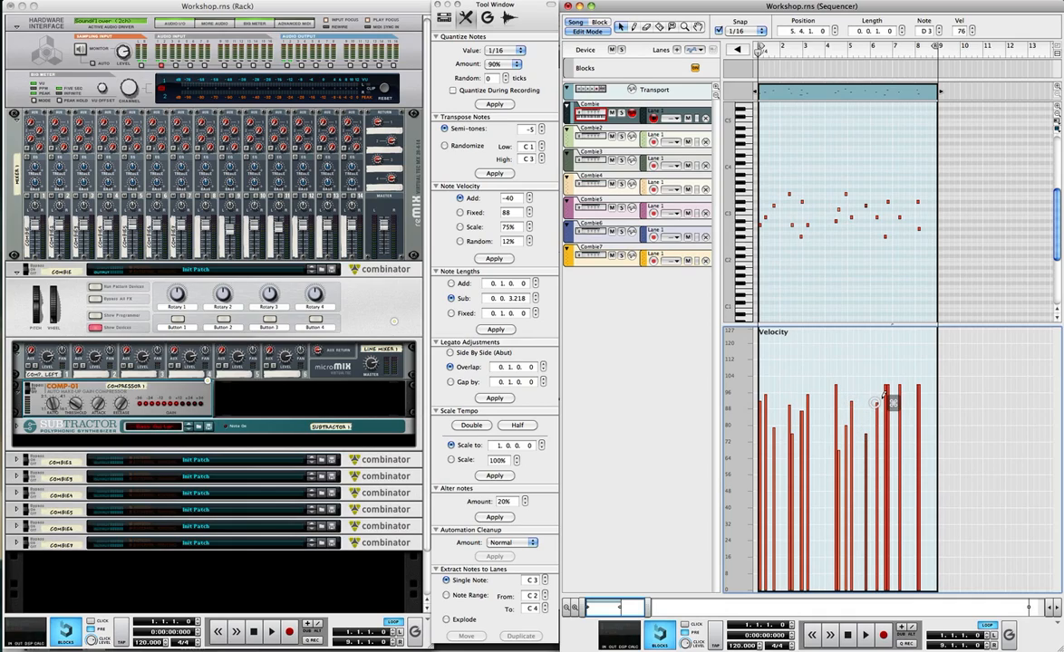
pyautogui.keyDown('super'); pyautogui.click(889, 454); pyautogui.keyUp('super')
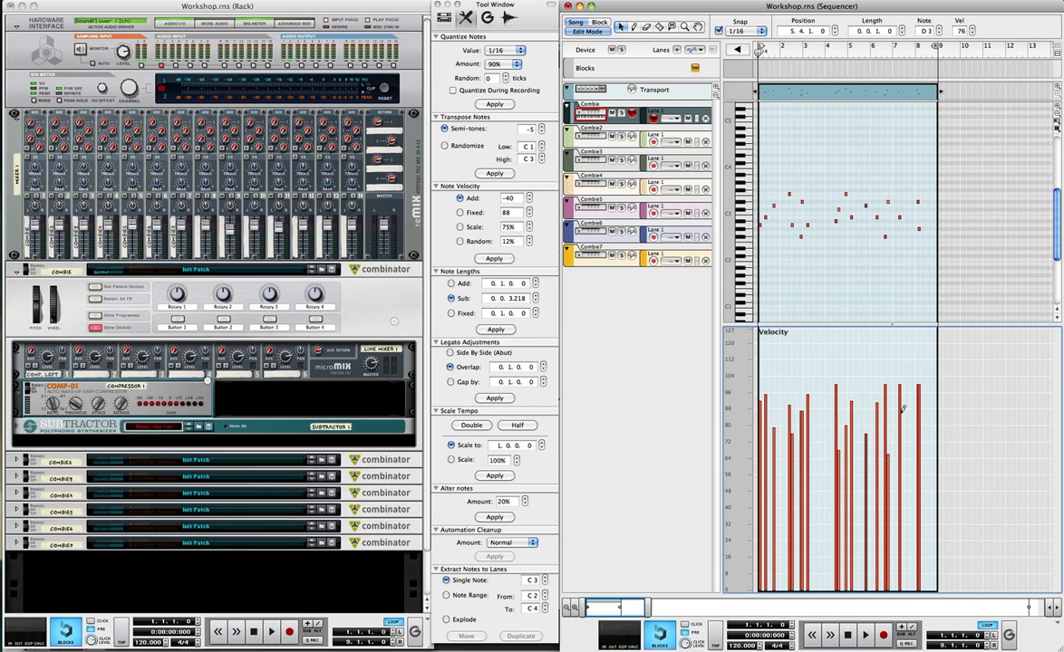
pyautogui.keyDown('super'); pyautogui.click(900, 425); pyautogui.keyUp('super')
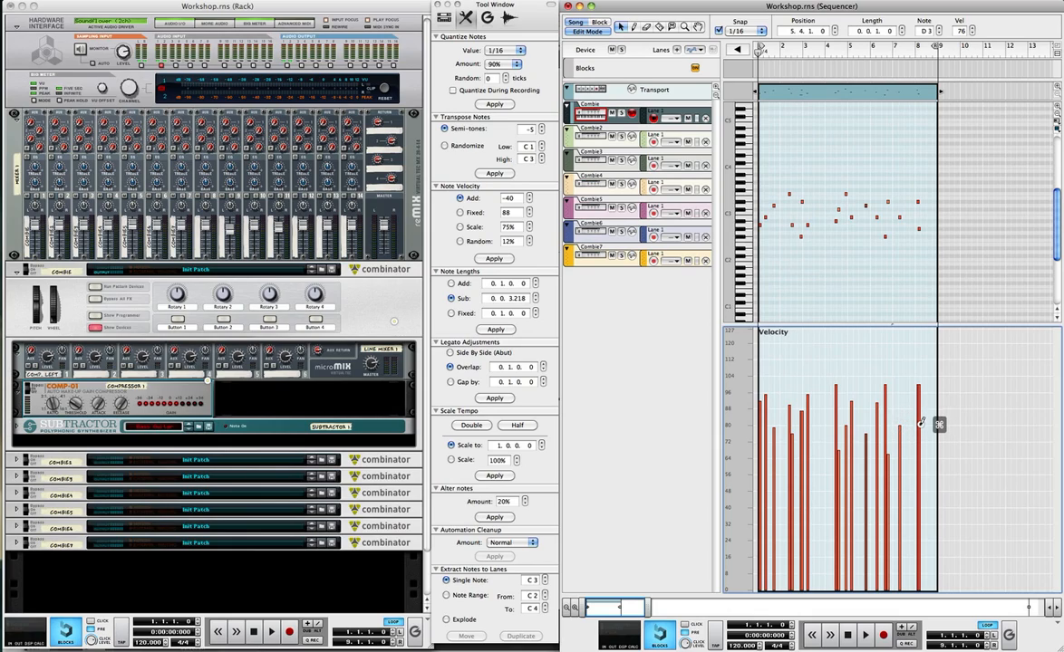
pyautogui.keyDown('super'); pyautogui.click(918, 446); pyautogui.keyUp('super')
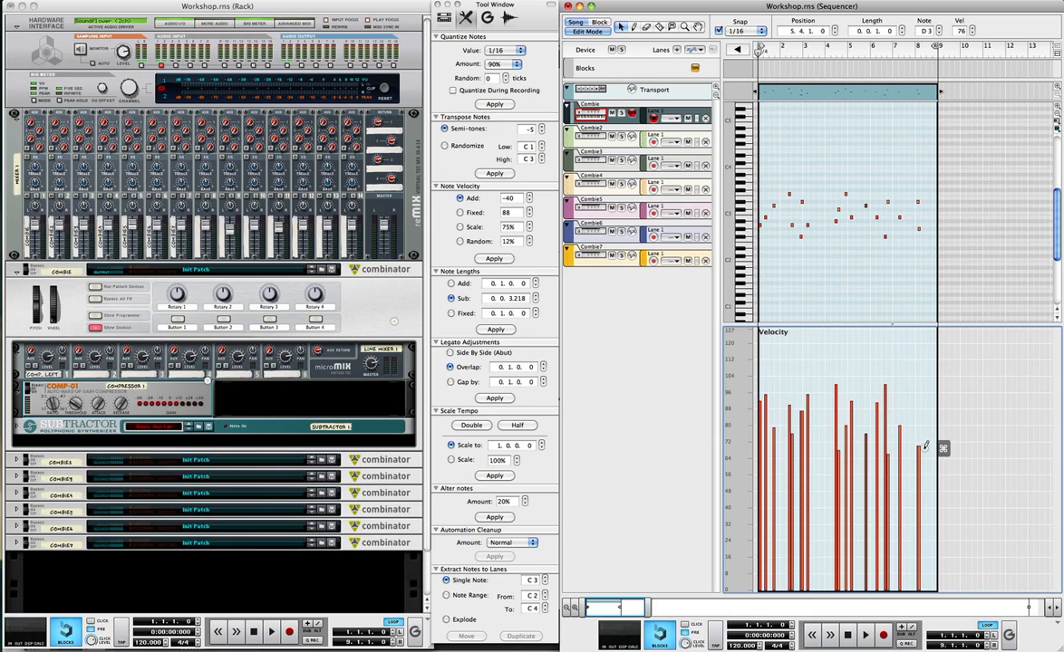
pyautogui.keyDown('super'); pyautogui.click(917, 395); pyautogui.keyUp('super')
# Step: Lower the velocities of four notes near bars 2, 3, 5 and 7 to about 53 to 64
pyautogui.moveTo(792, 467); pyautogui.dragTo(804, 474)
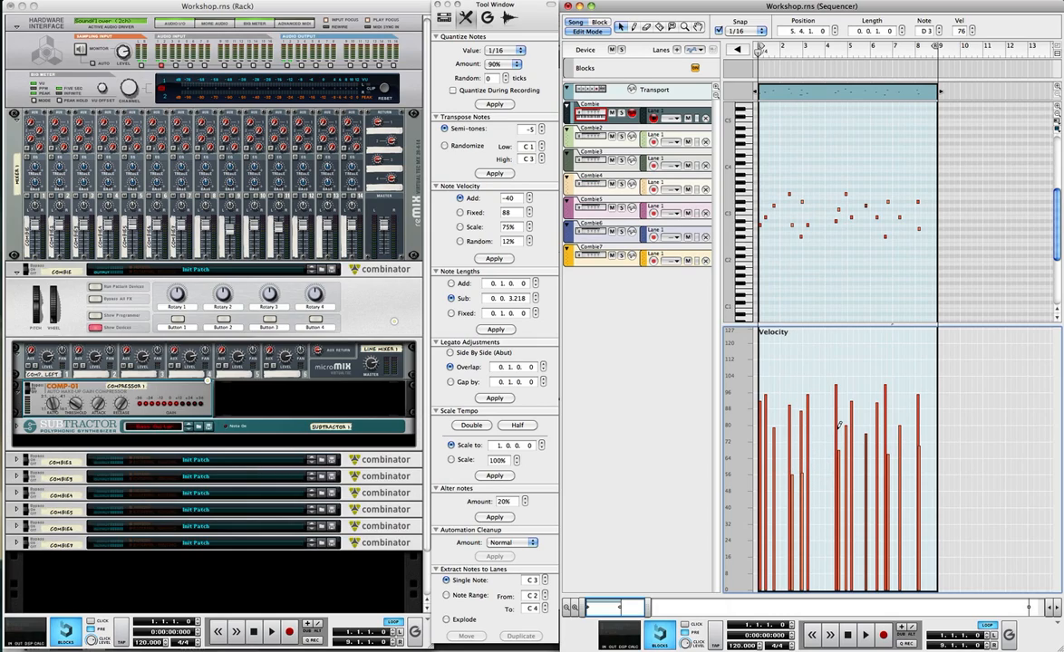
pyautogui.moveTo(851, 402); pyautogui.dragTo(851, 458)
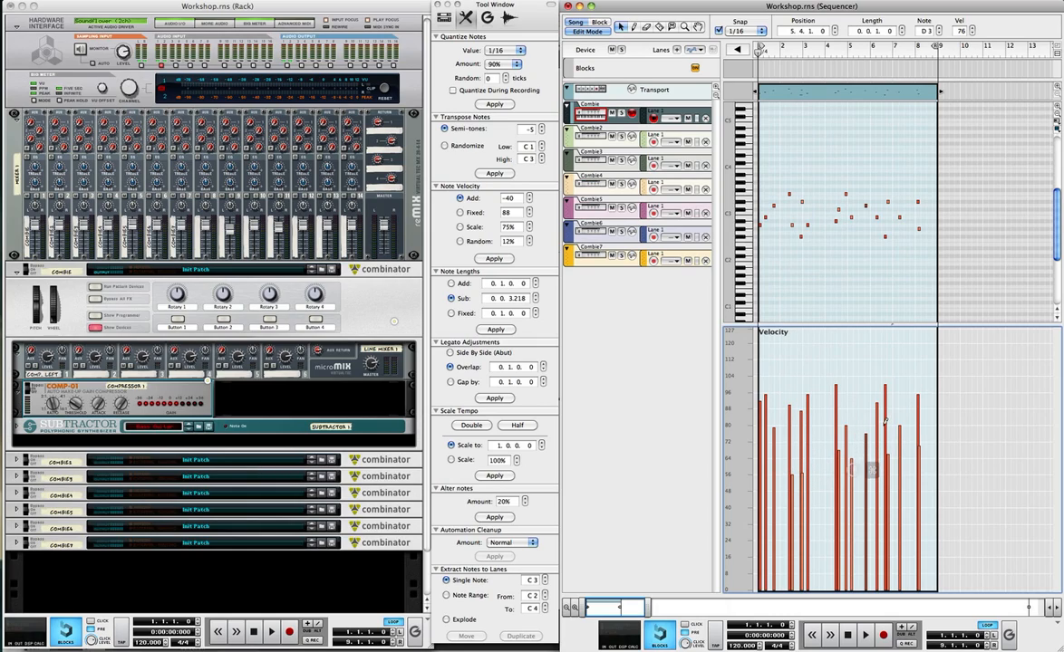
pyautogui.moveTo(899, 427); pyautogui.dragTo(899, 482)
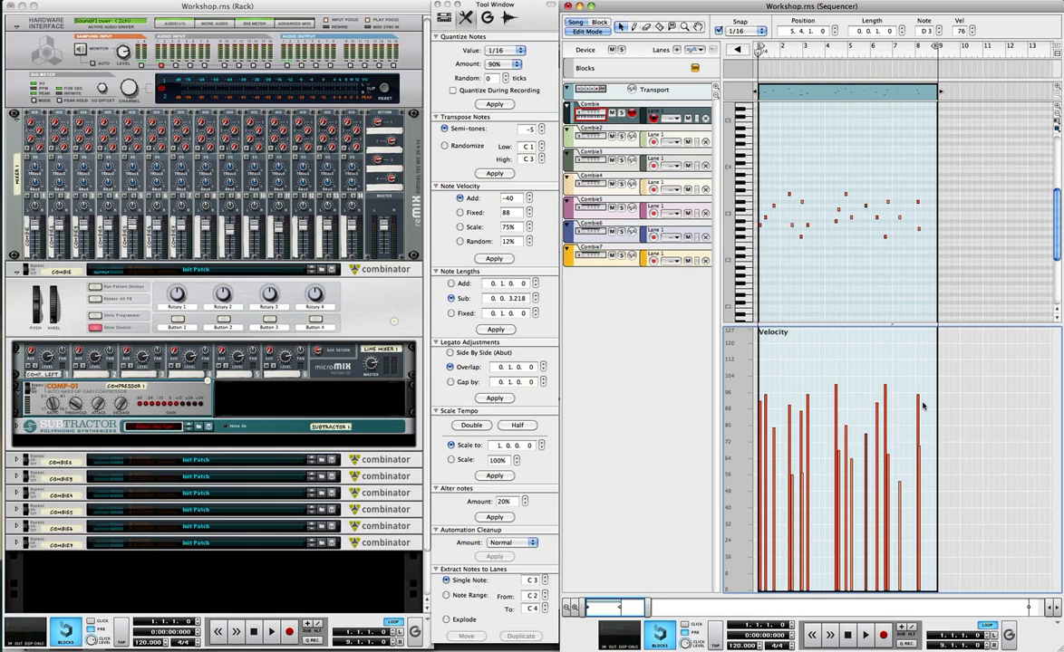
# Step: Select only the loudest notes by their velocity peaks and lower them together until the first note is at 84
pyautogui.moveTo(926, 402); pyautogui.dragTo(734, 380)
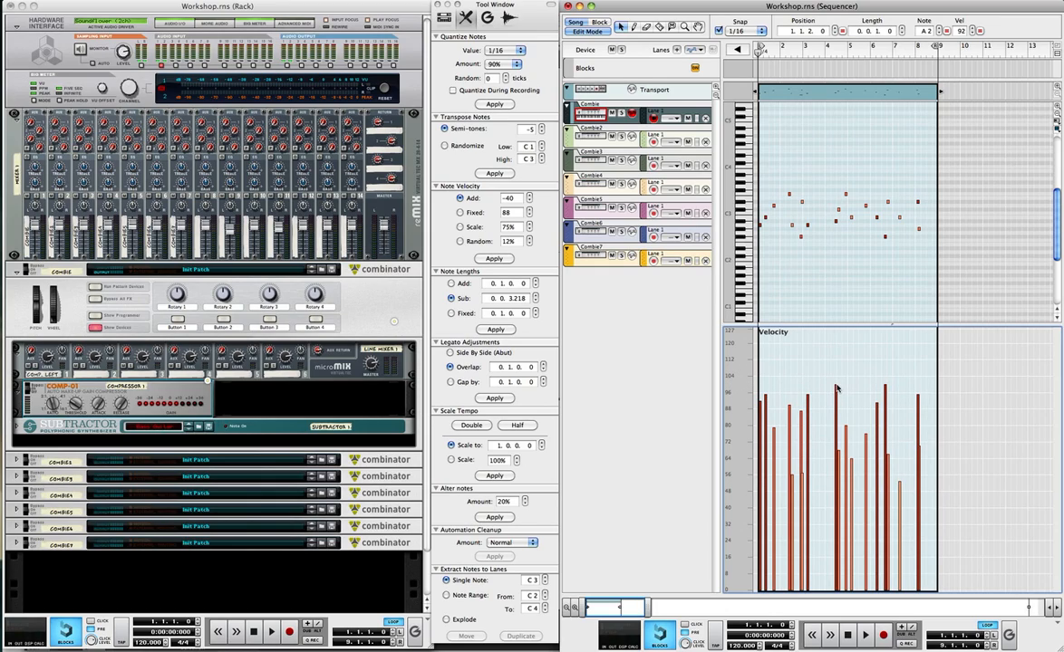
pyautogui.click(972, 34)
pyautogui.click(973, 35)
pyautogui.click(971, 30)
pyautogui.click(972, 34)
pyautogui.click(972, 35)
# Step: Select all the notes, raise their velocities together until the first note is at 96, and deselect them
pyautogui.moveTo(931, 504); pyautogui.dragTo(697, 389)
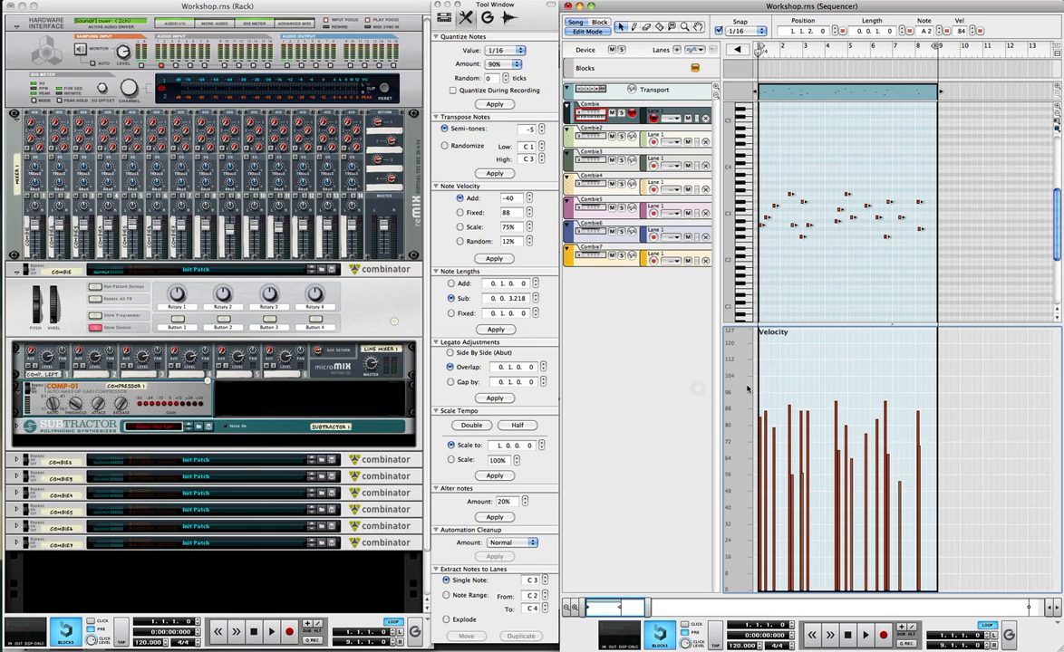
pyautogui.click(973, 29)
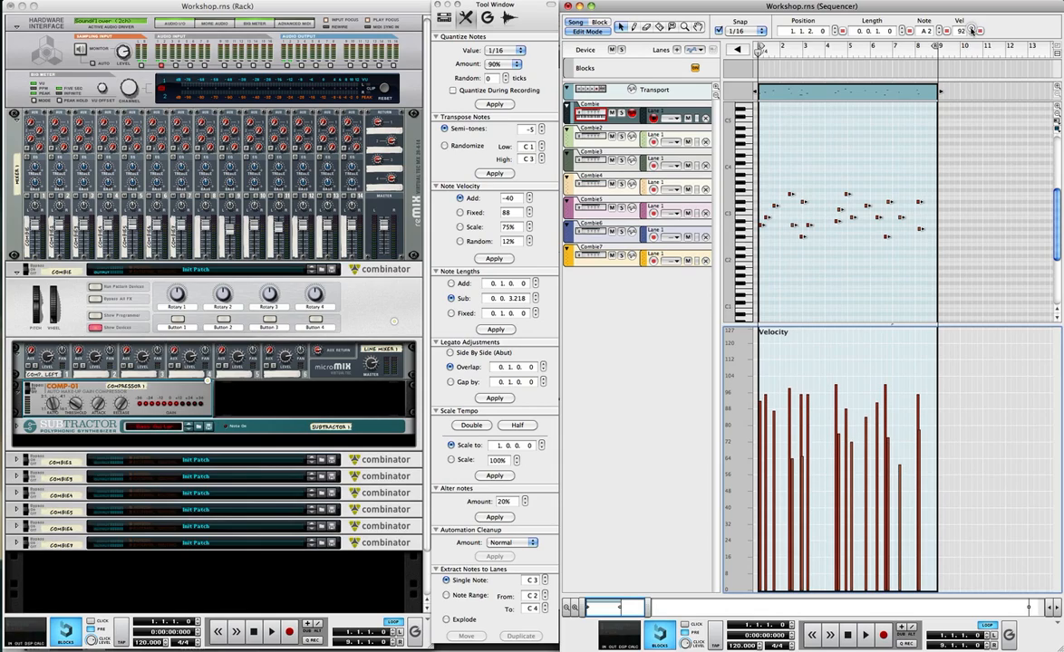
pyautogui.click(972, 29)
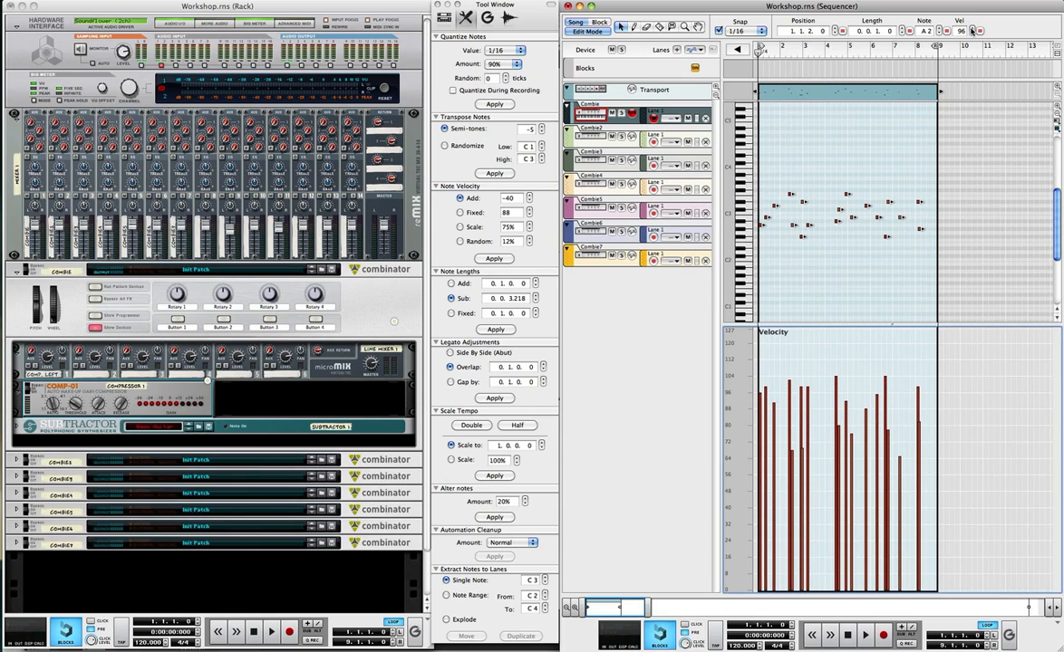
pyautogui.click(830, 345)
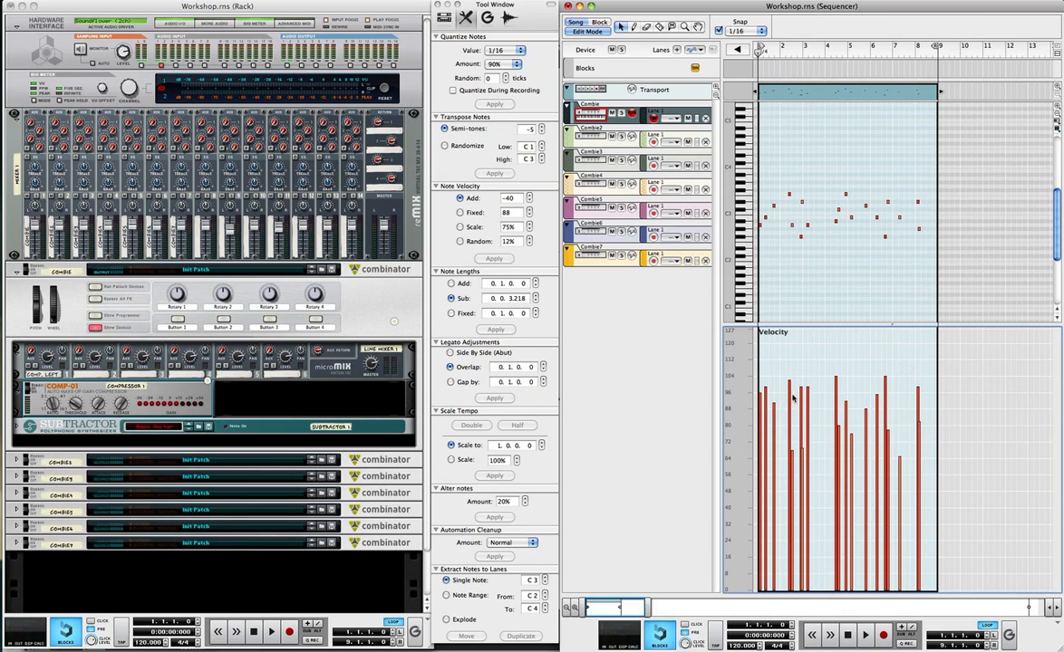
# Step: Lower the highest velocity peaks until the second note is at 92, and raise all notes until the first is at 98
pyautogui.moveTo(859, 360); pyautogui.dragTo(741, 363)
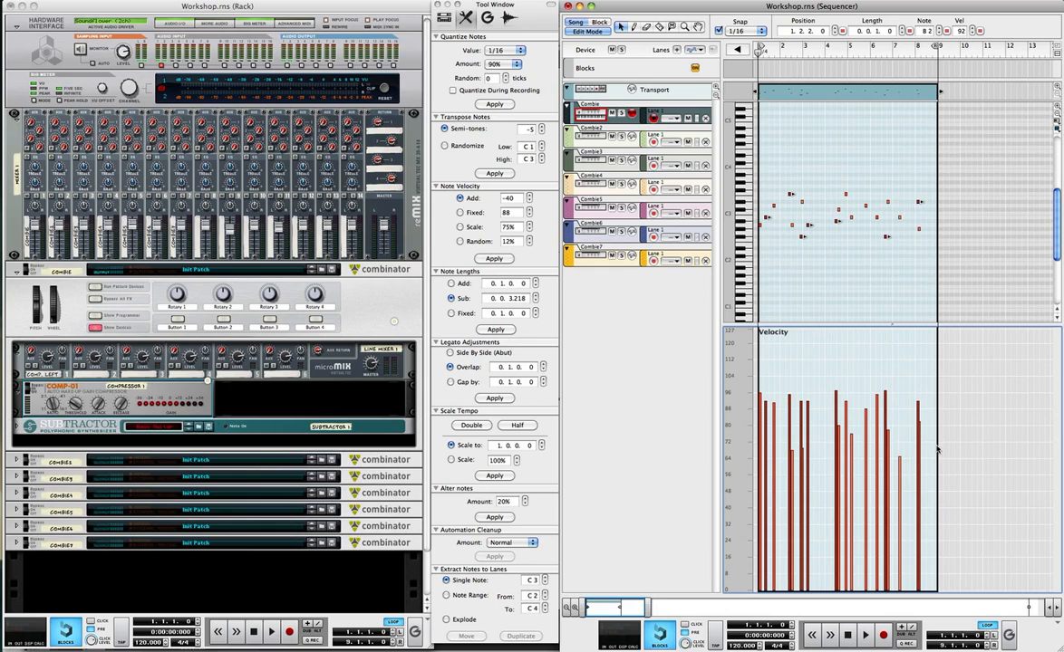
pyautogui.moveTo(929, 464); pyautogui.dragTo(729, 384)
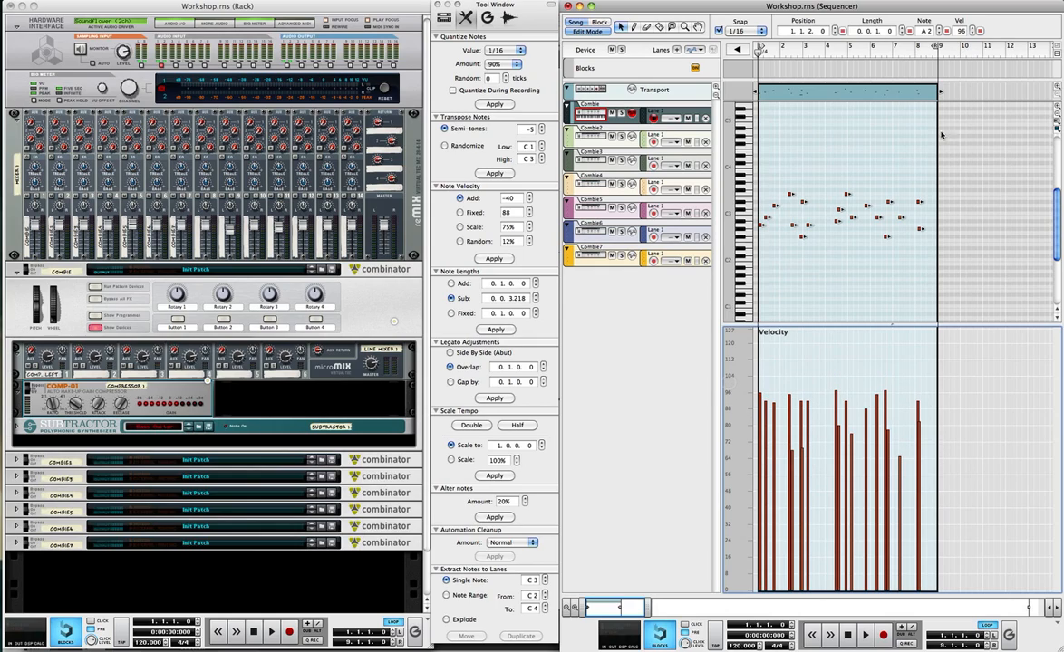
pyautogui.click(972, 28)
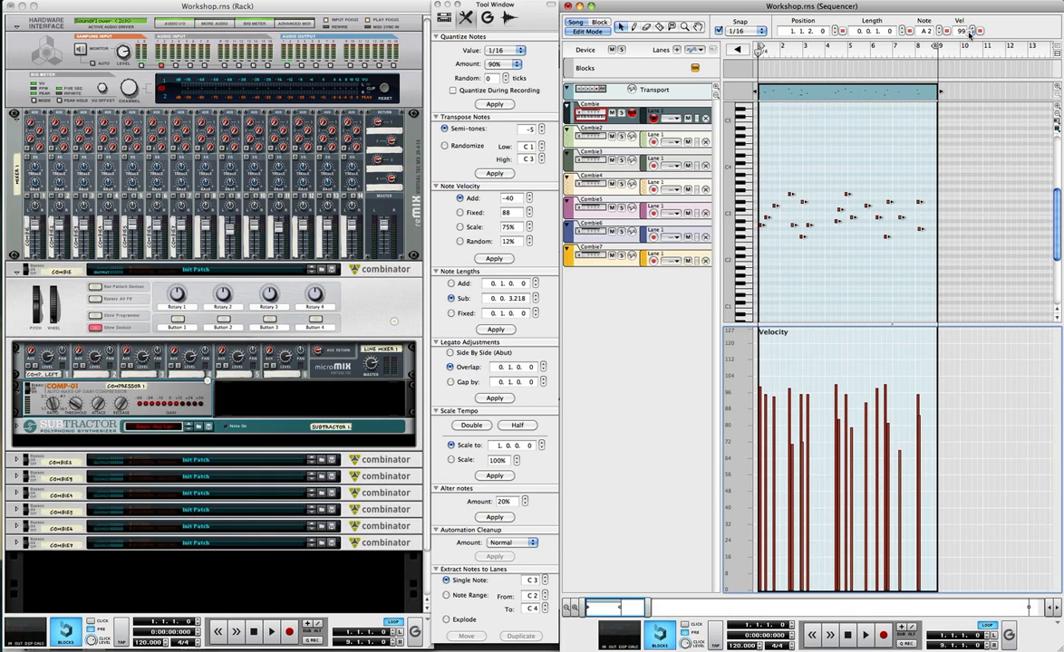
pyautogui.click(941, 446)
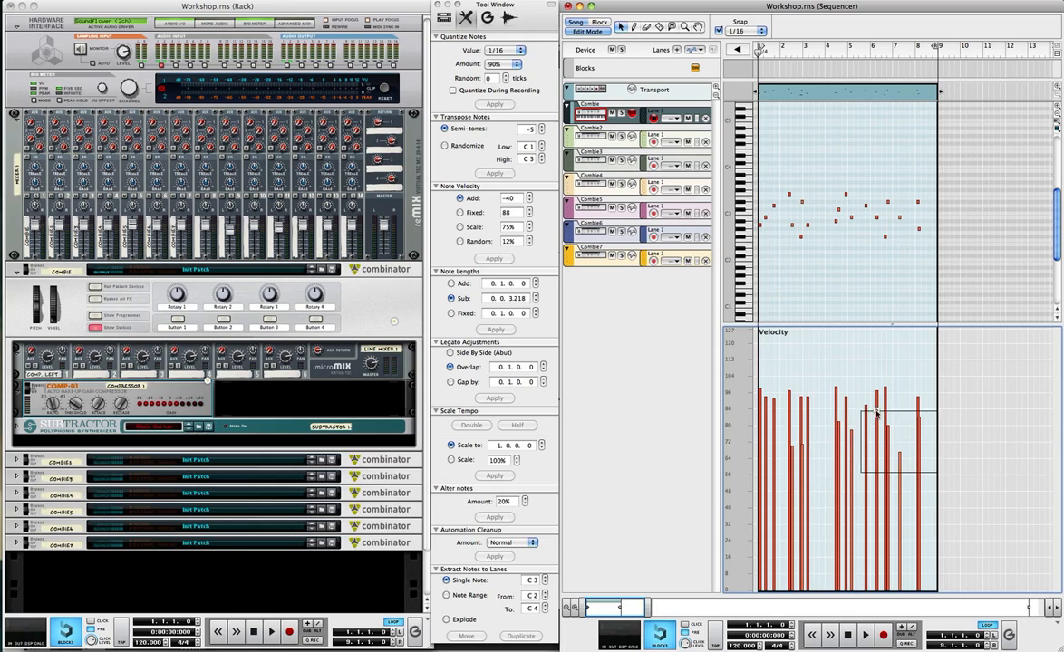
# Step: Select the louder notes by their velocity peaks and lower them together until the first note is at 92
pyautogui.moveTo(938, 414); pyautogui.dragTo(675, 358)
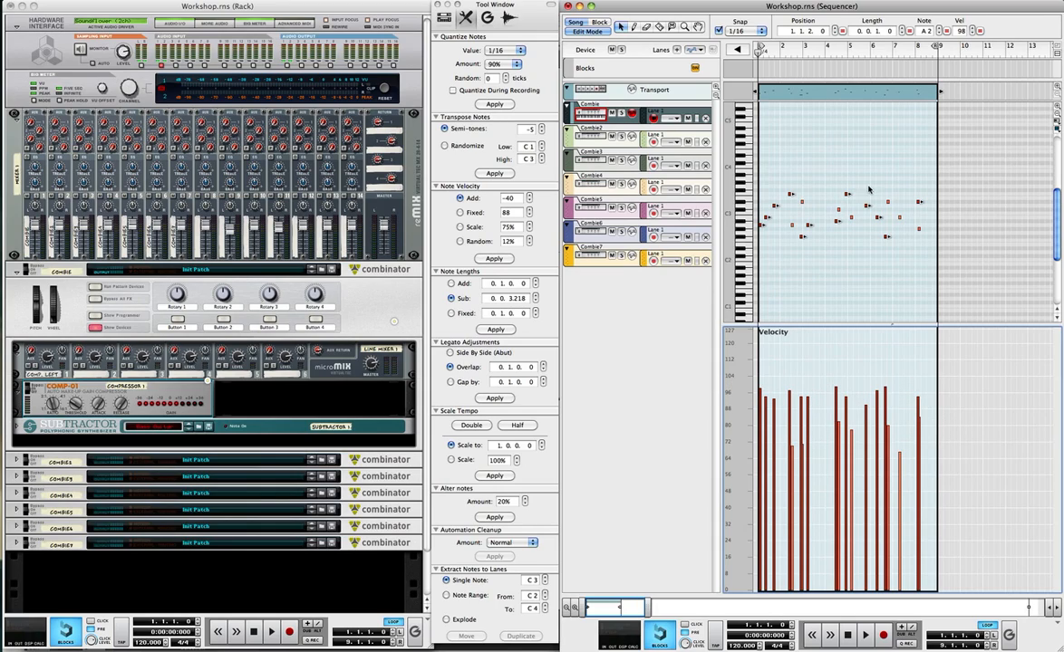
pyautogui.click(973, 35)
# Step: Select all the notes, raise their velocities together until the first note is at 95, and deselect them
pyautogui.moveTo(938, 471); pyautogui.dragTo(725, 379)
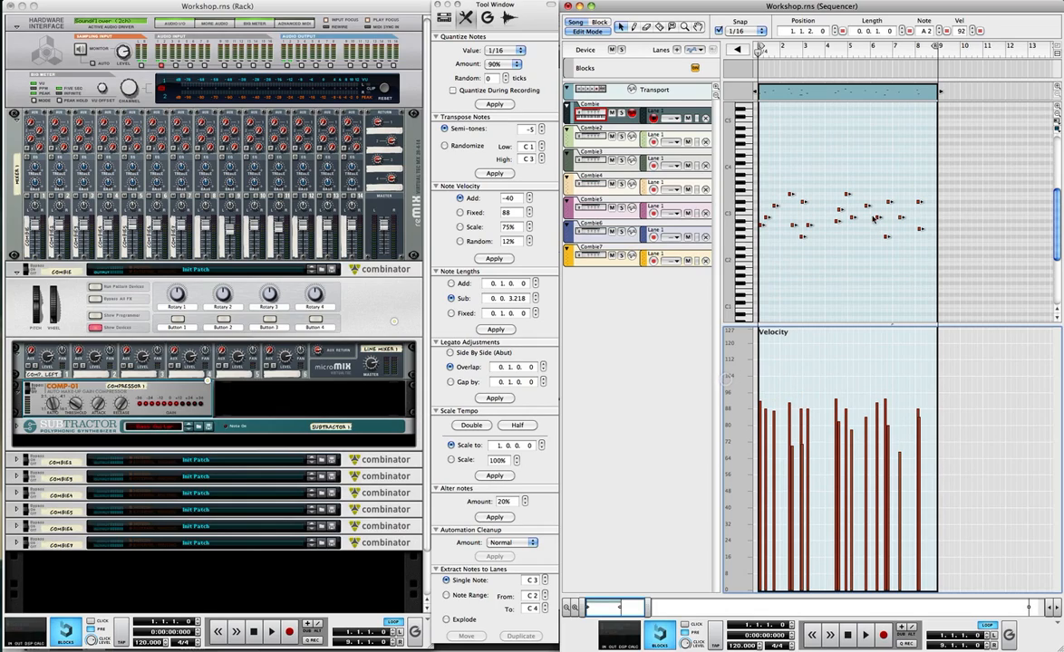
pyautogui.click(974, 27)
pyautogui.click(974, 28)
pyautogui.click(974, 28)
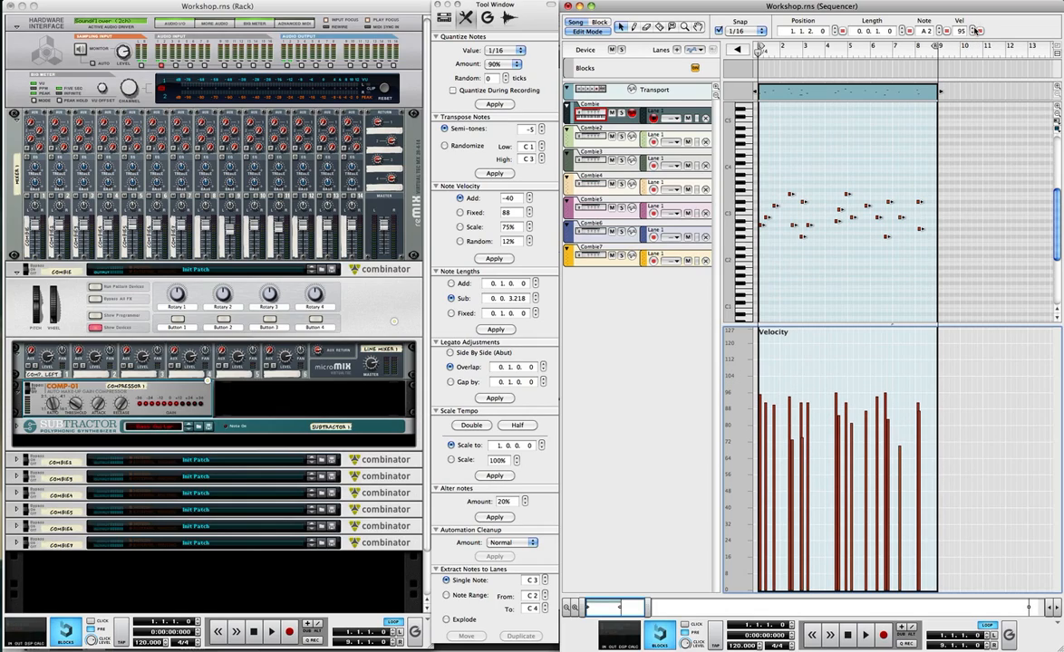
pyautogui.click(904, 423)
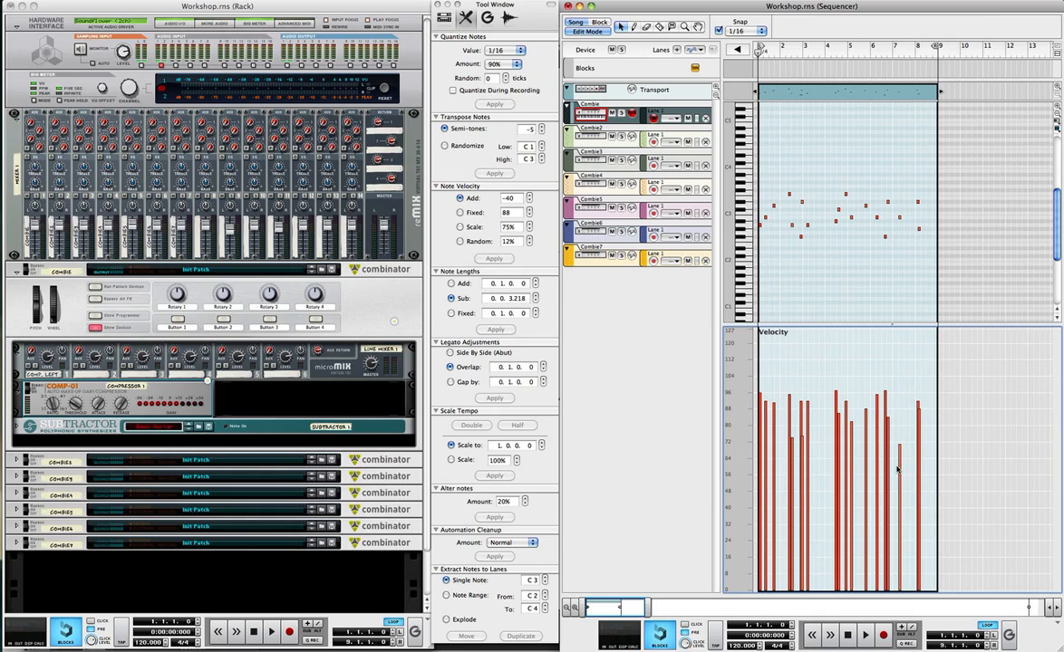
# Step: Undo the latest series of note velocity changes and deselect the notes
pyautogui.press('super+a')
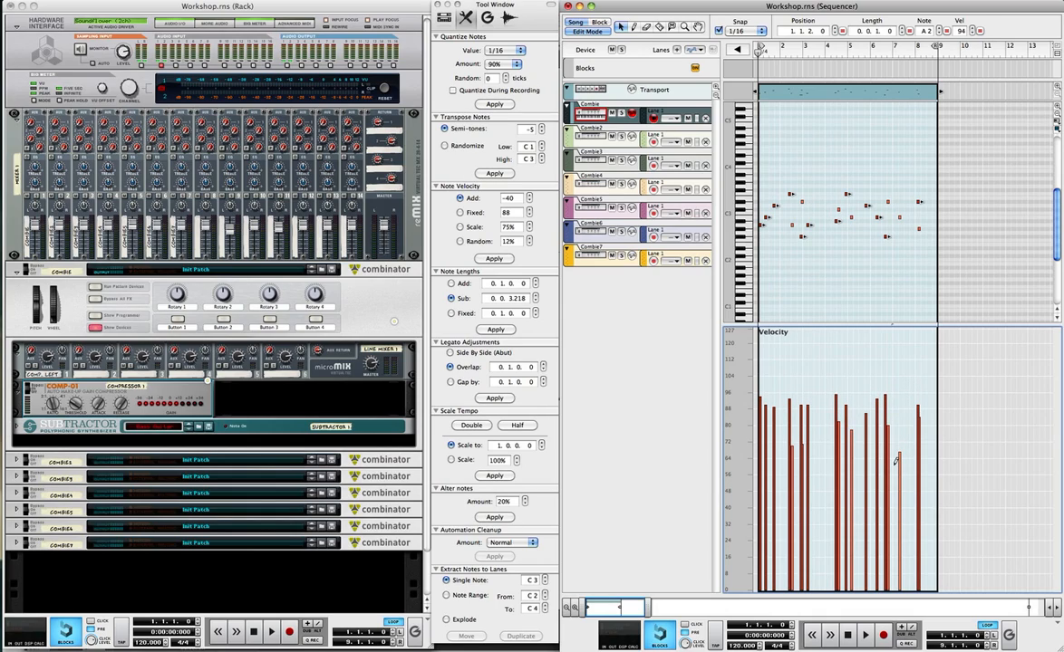
pyautogui.press('super+z')
pyautogui.press('super+z')
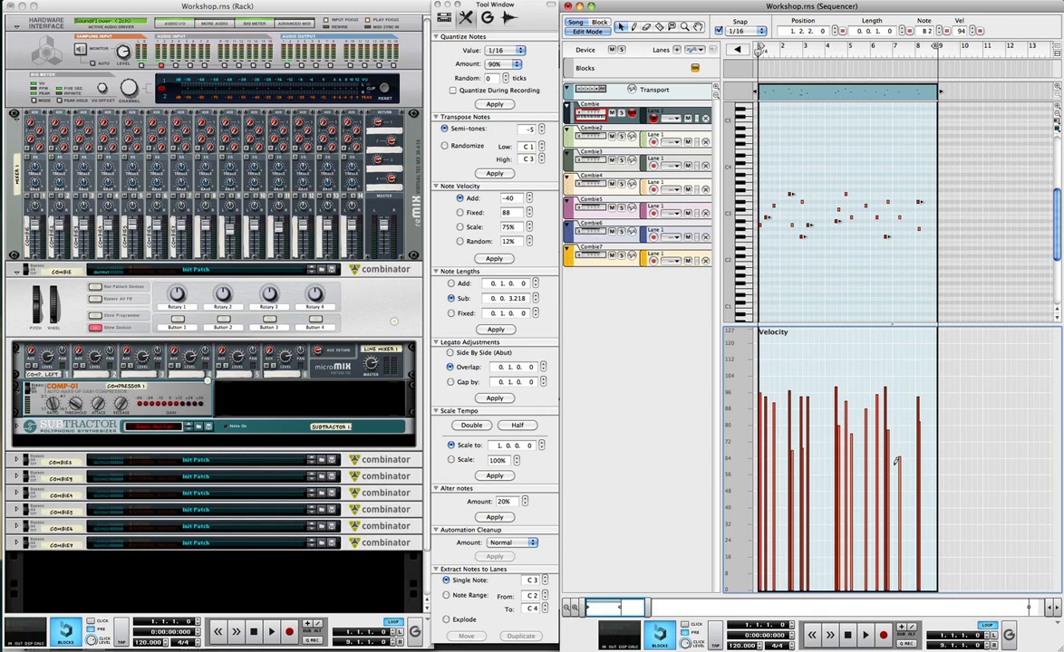
pyautogui.press('super+z')
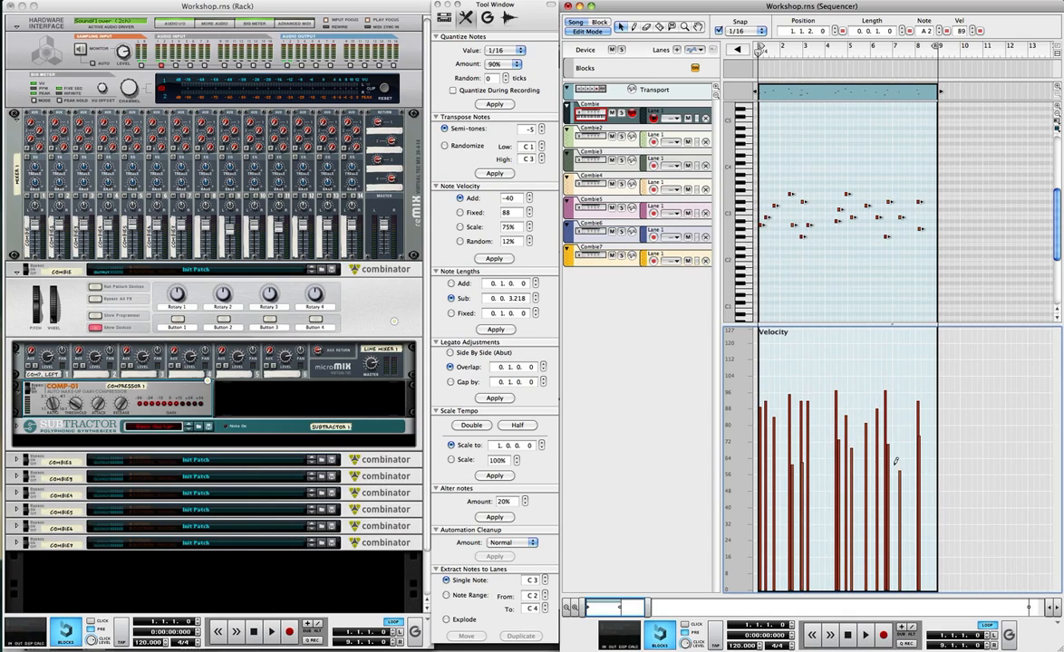
pyautogui.click(877, 384)
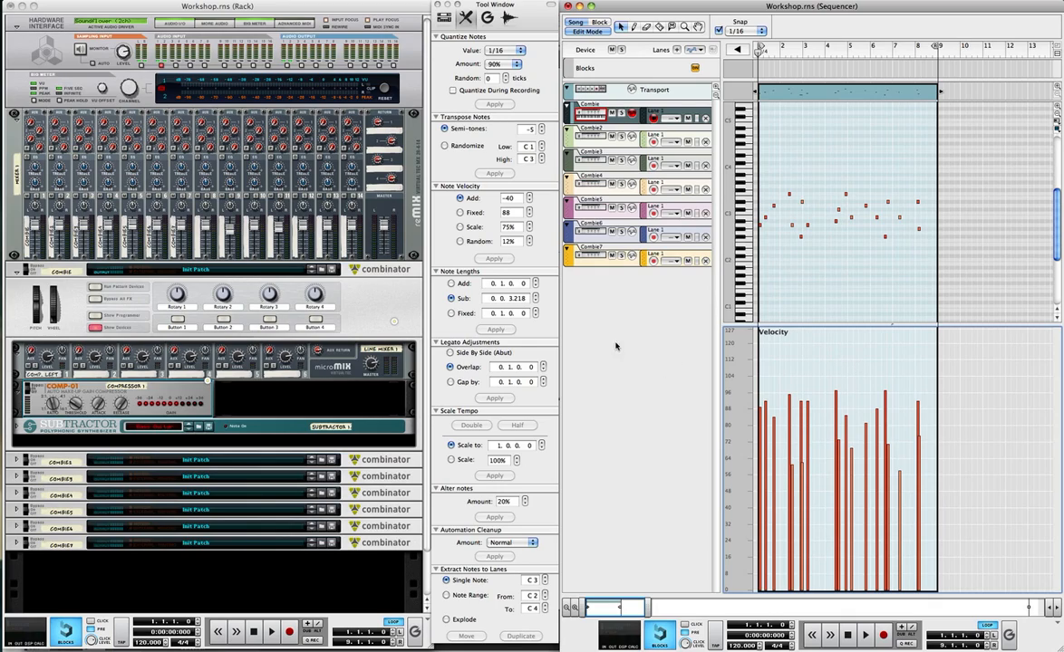
# Step: Switch to Adobe Illustrator to examine the threshold and audio signal diagram, and switch back to Reason
pyautogui.press('super+Tab')
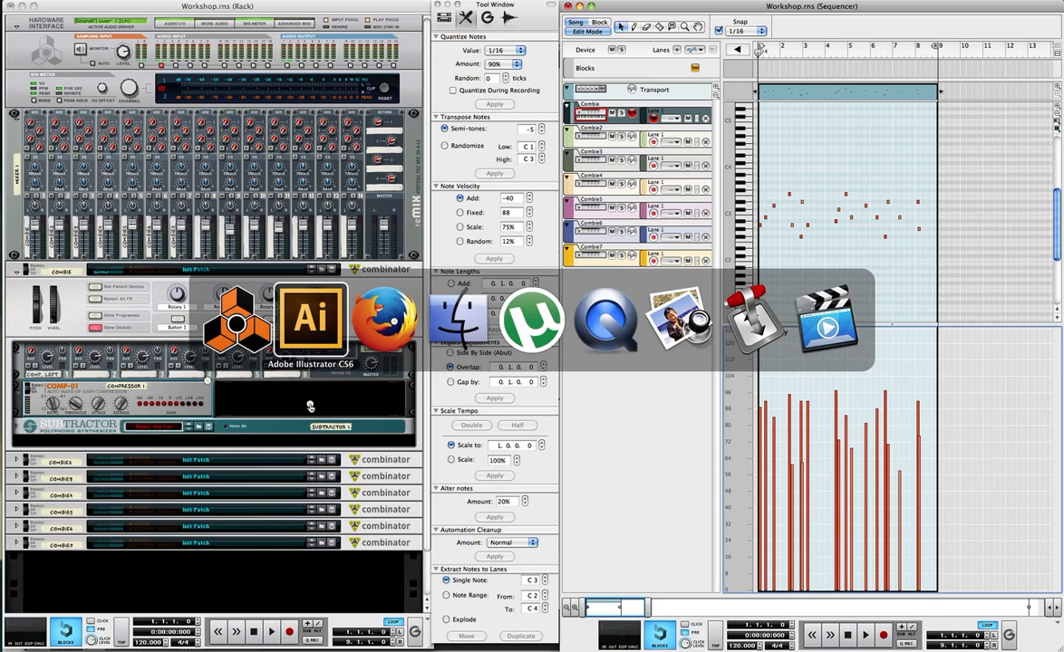
pyautogui.click(326, 319)
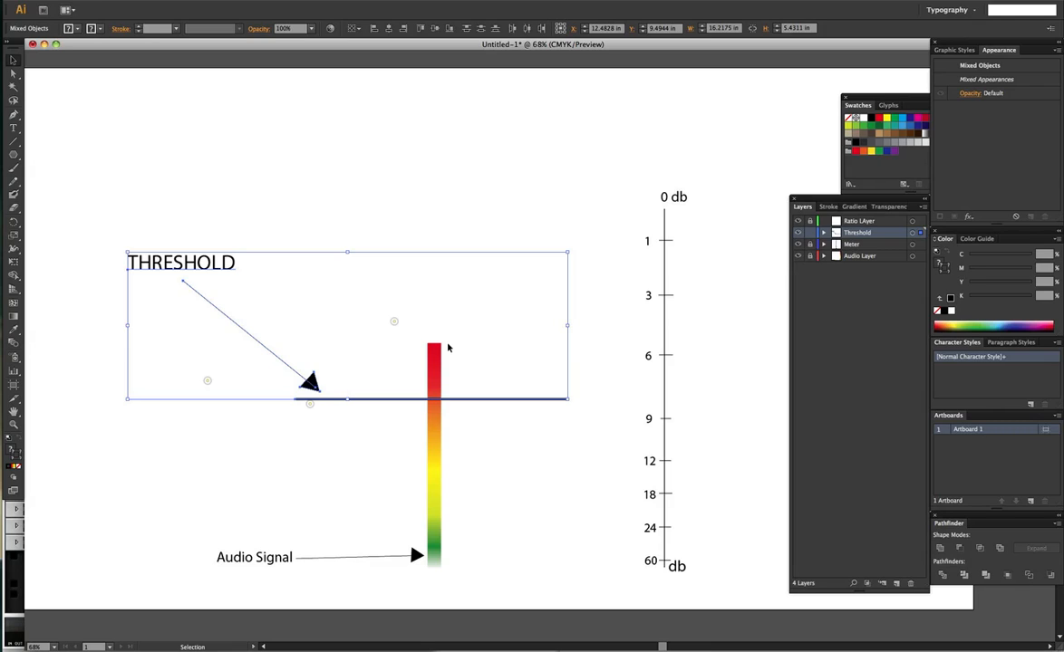
pyautogui.press('super+Tab')
pyautogui.press('super+Tab')
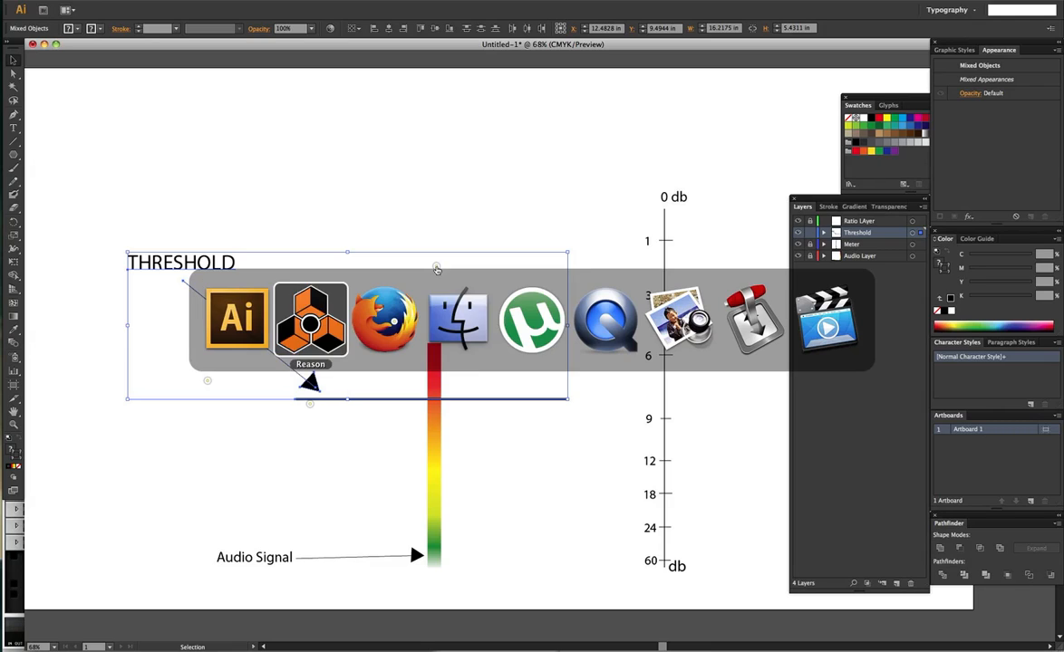
pyautogui.press('super+Tab')
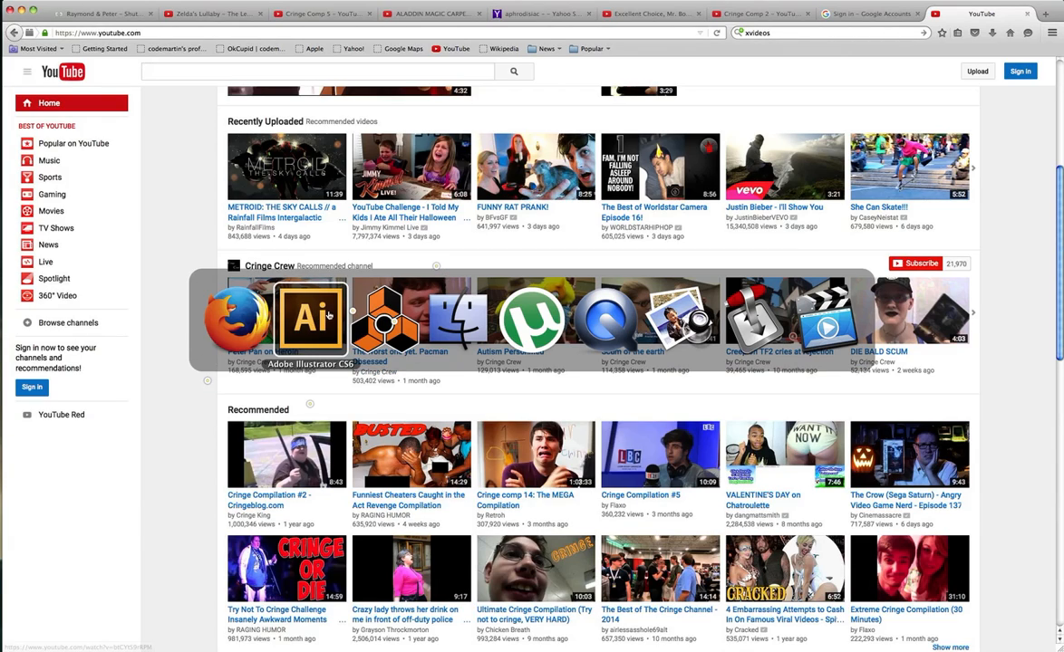
pyautogui.press('super+Tab')
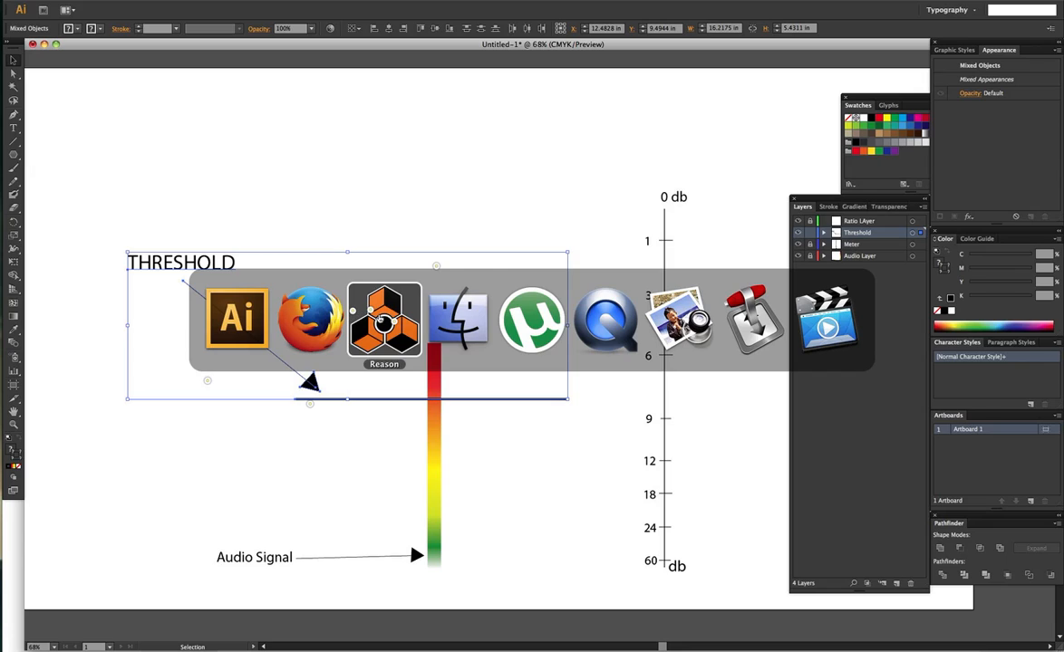
pyautogui.click(352, 316)
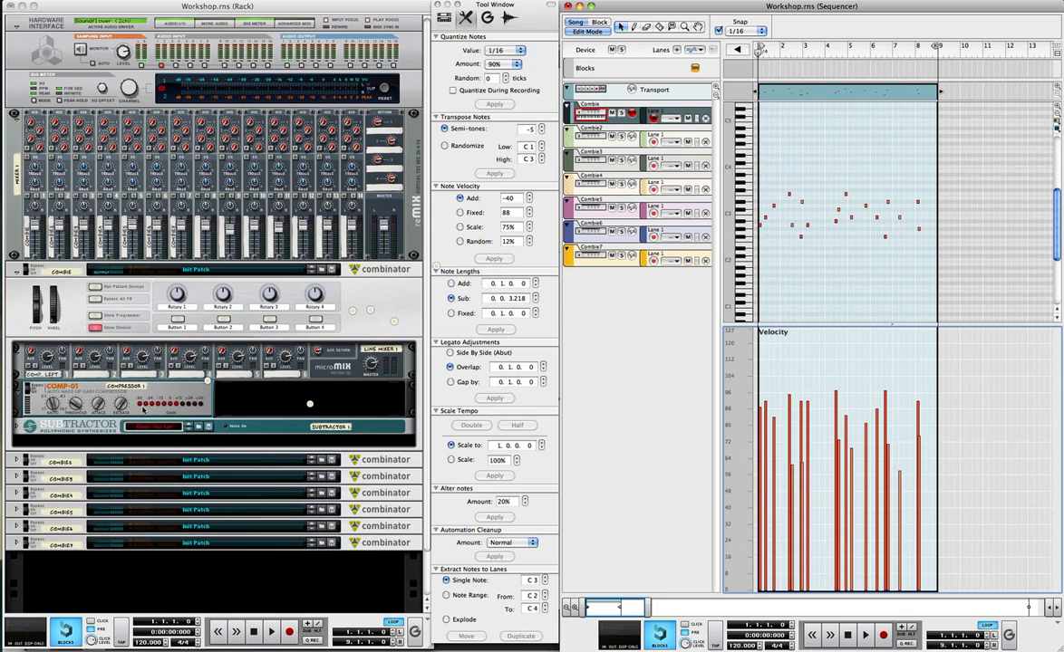
# Step: Add an MClass Compressor directly below the COMP-01 compressor in the rack
pyautogui.click(168, 392)
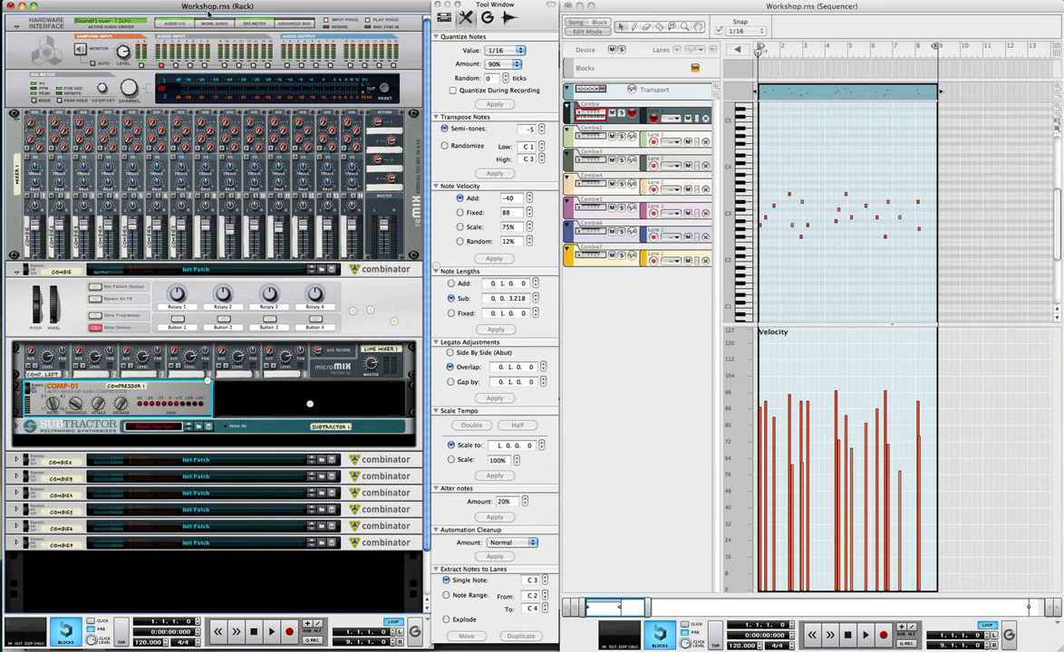
pyautogui.click(131, 0)
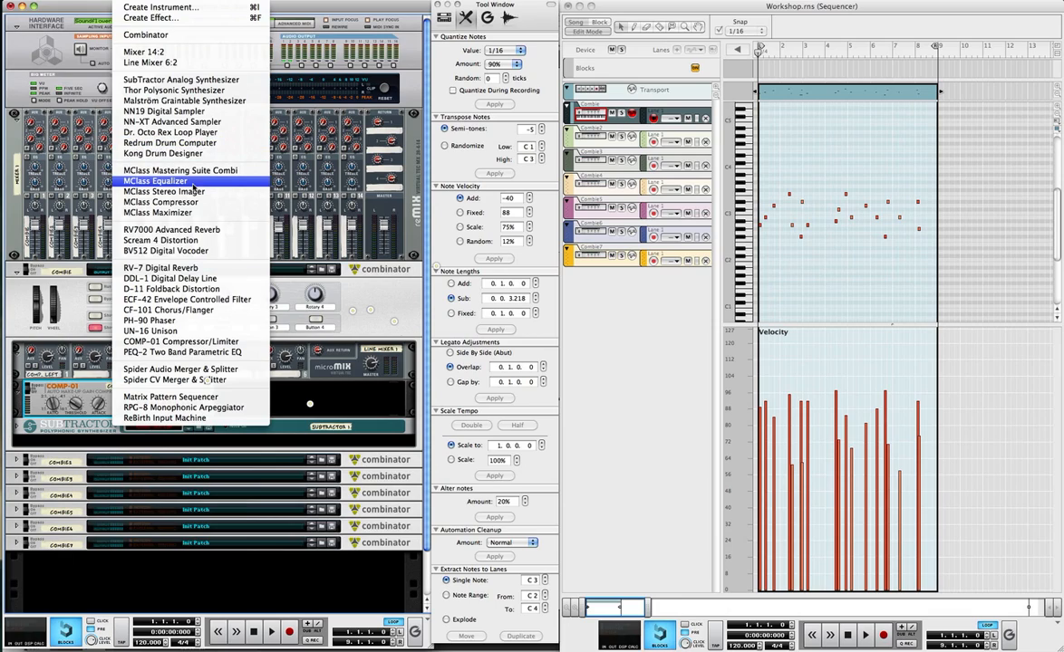
pyautogui.click(190, 203)
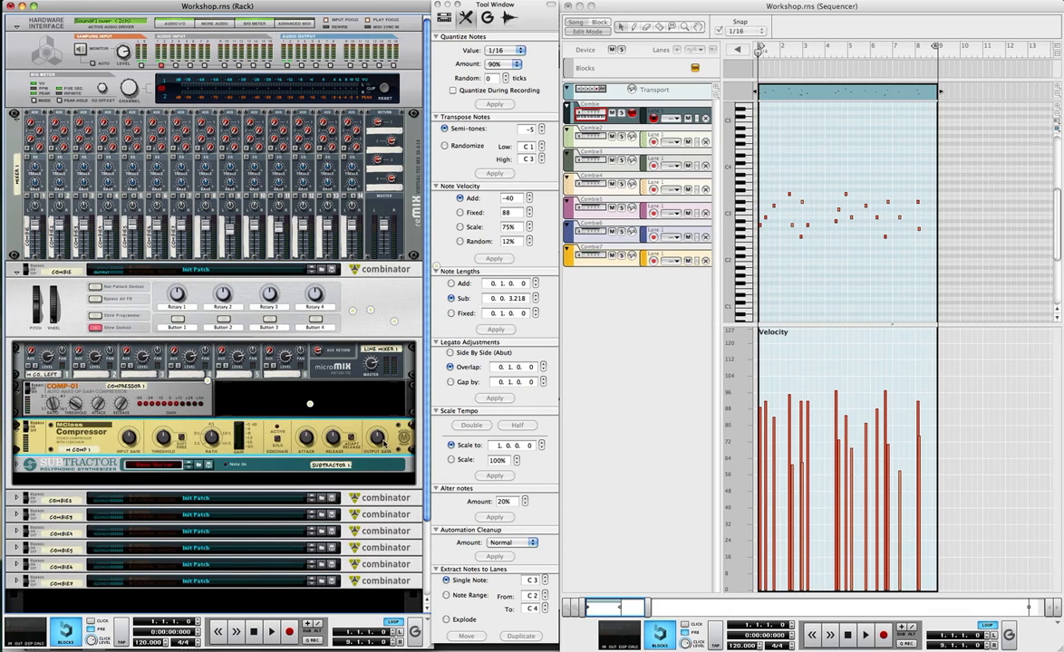
# Step: Check the MClass Compressor's output gain and ratio controls, and fold the device
pyautogui.moveTo(380, 439)
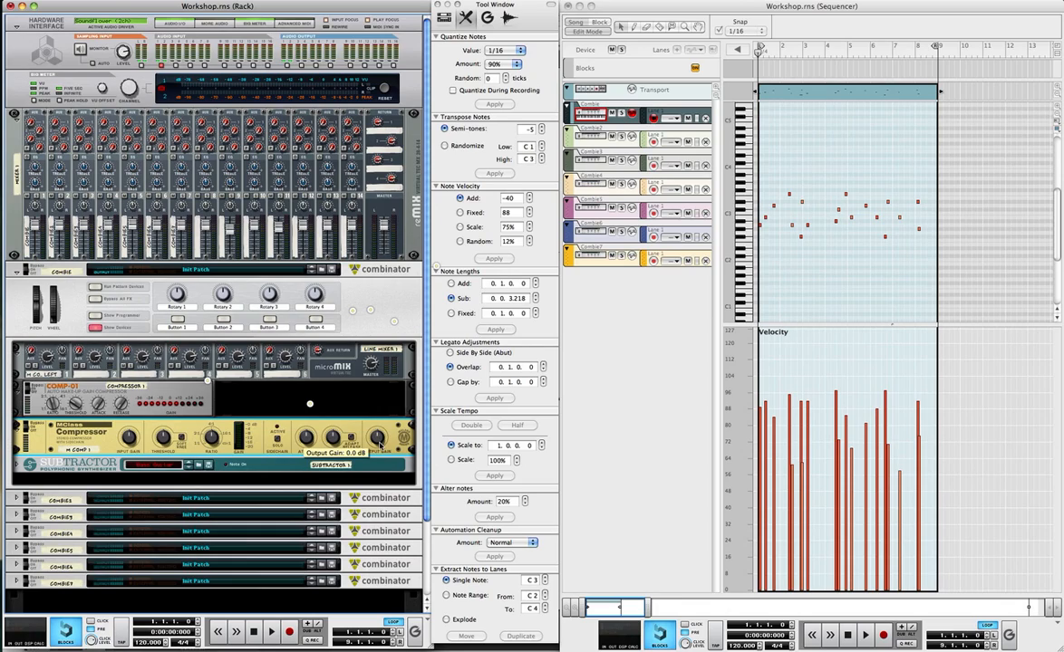
pyautogui.moveTo(211, 440)
pyautogui.click(15, 424)
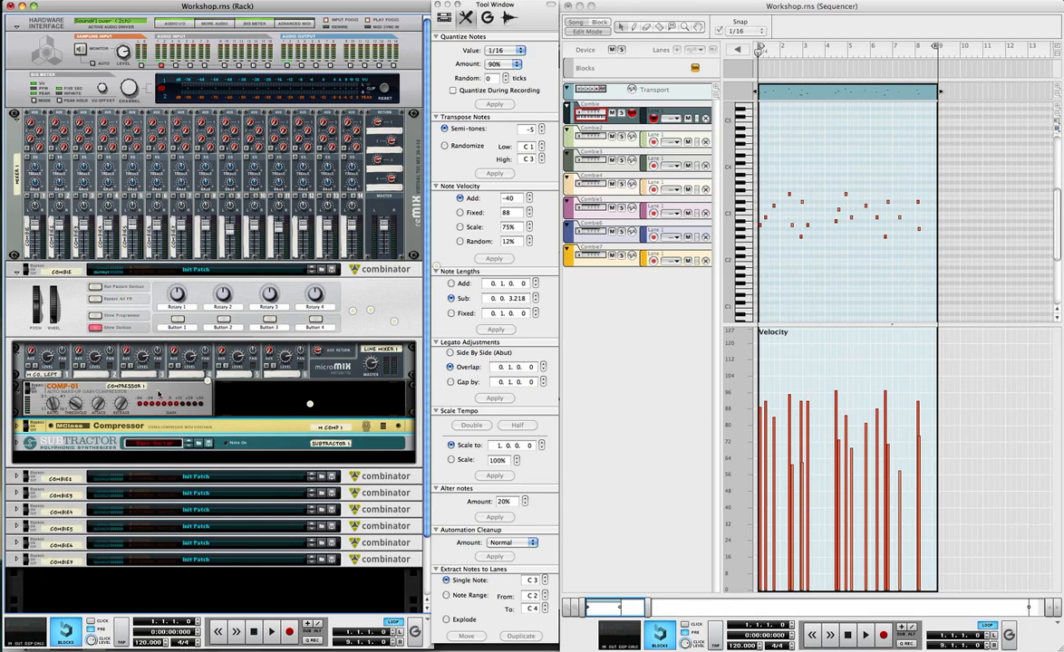
# Step: Unfold the MClass Compressor to compare its controls with the COMP-01, fold it again, and select the COMP-01
pyautogui.click(162, 389)
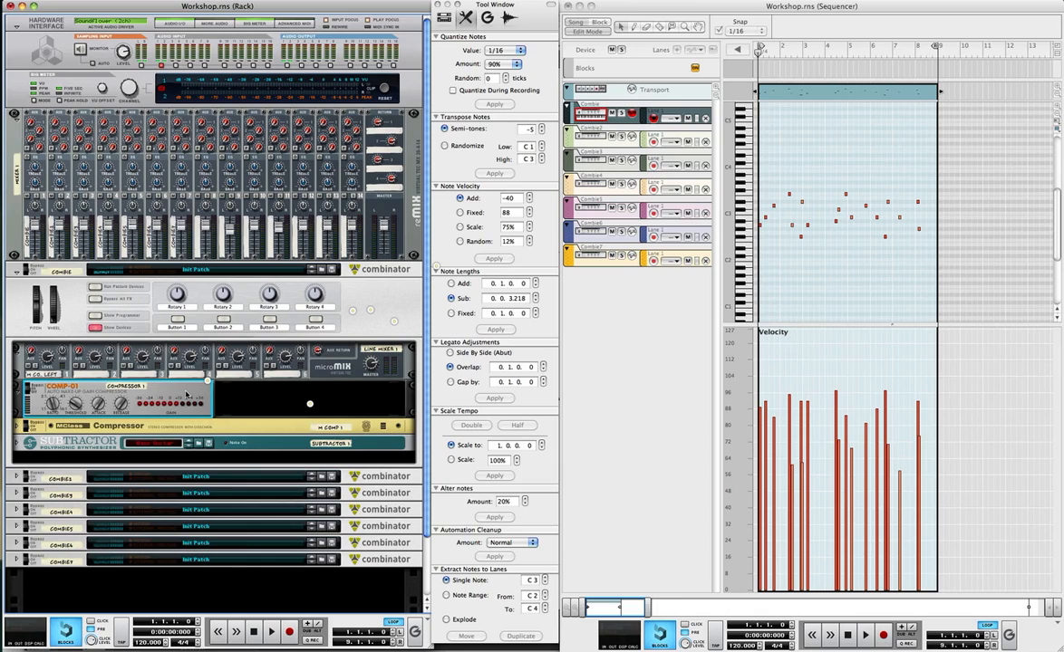
pyautogui.click(88, 427)
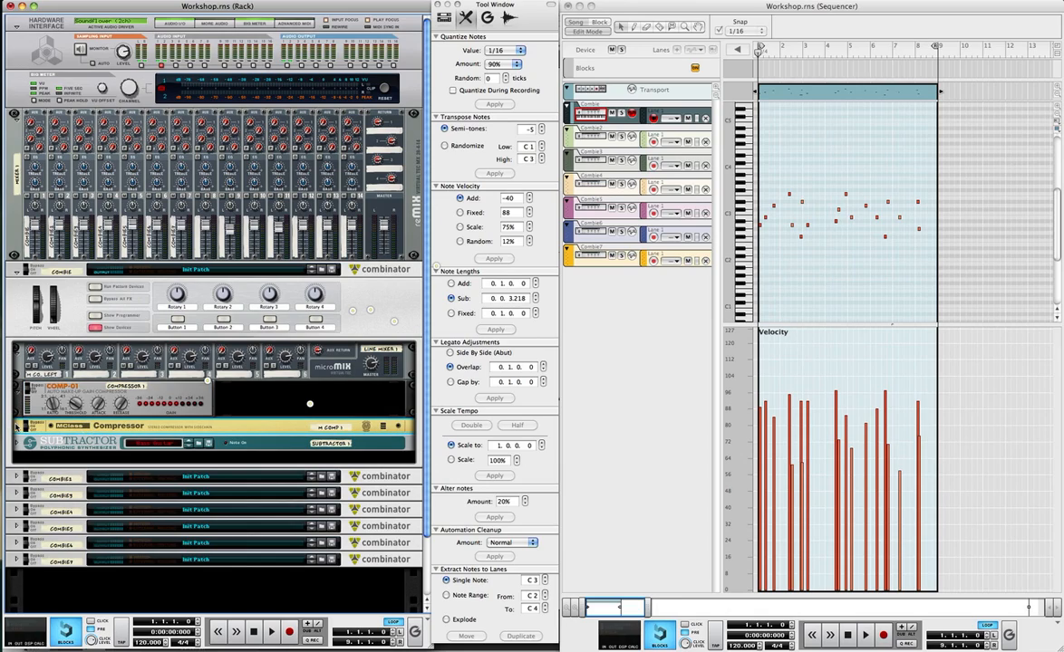
pyautogui.click(16, 425)
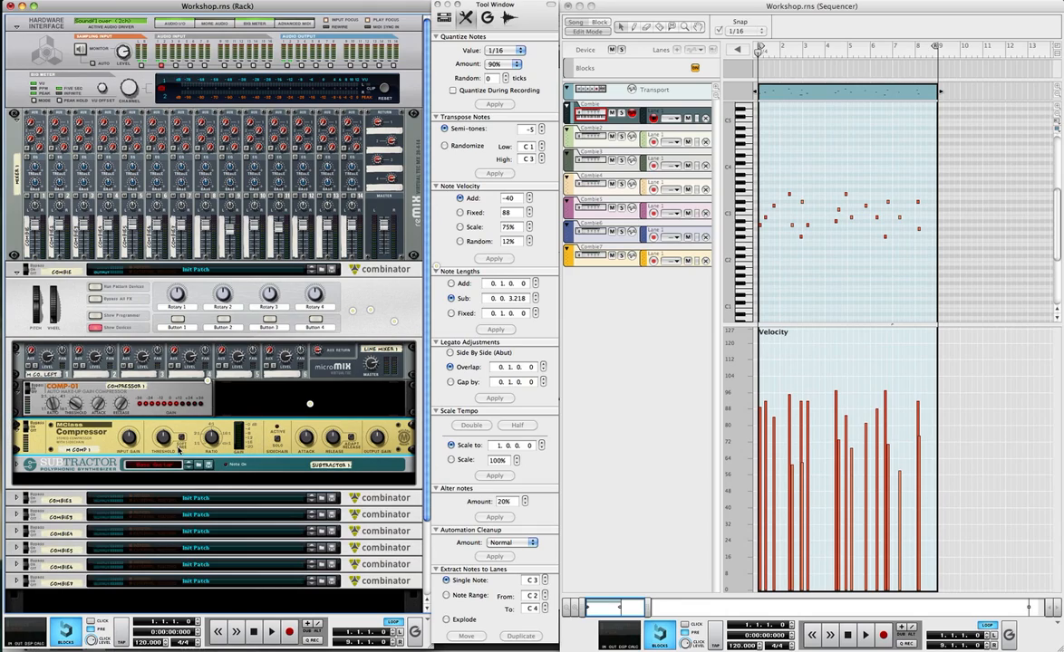
pyautogui.click(18, 427)
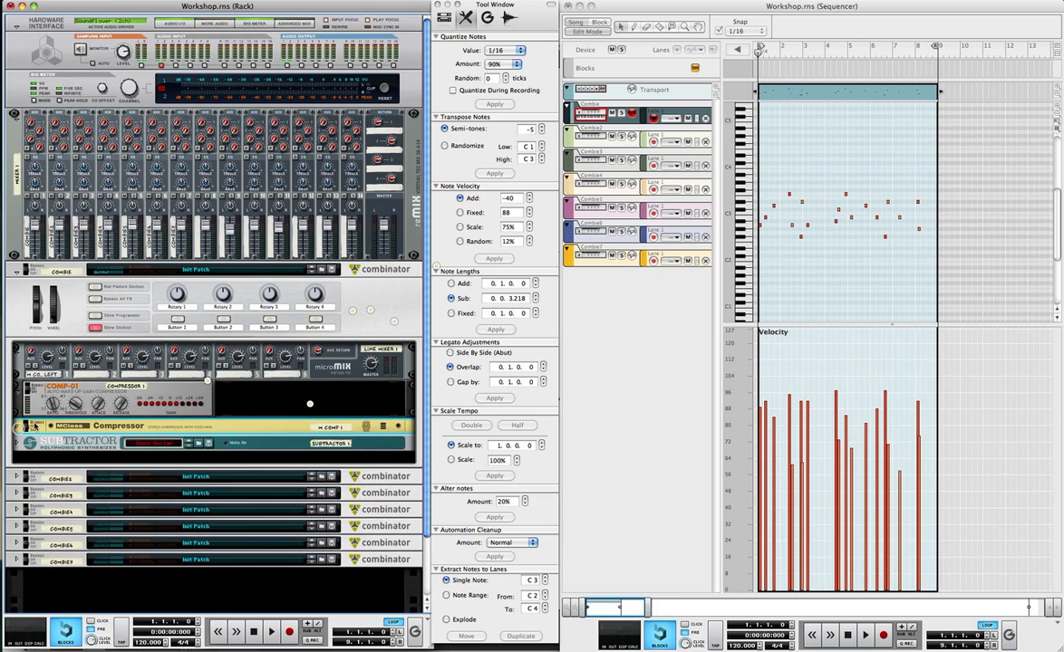
pyautogui.click(161, 391)
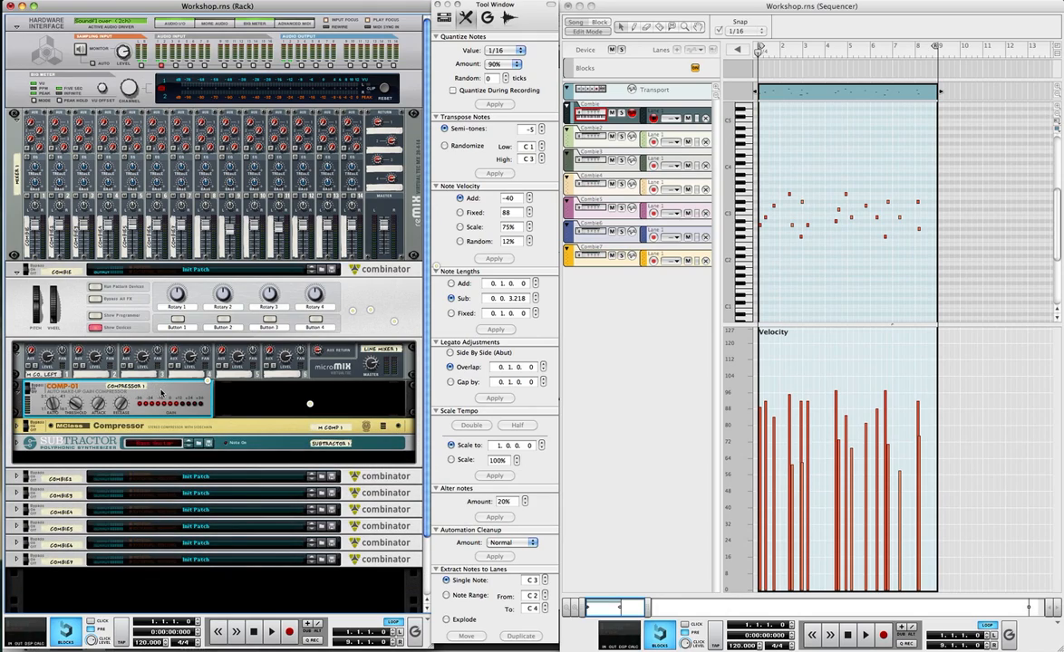